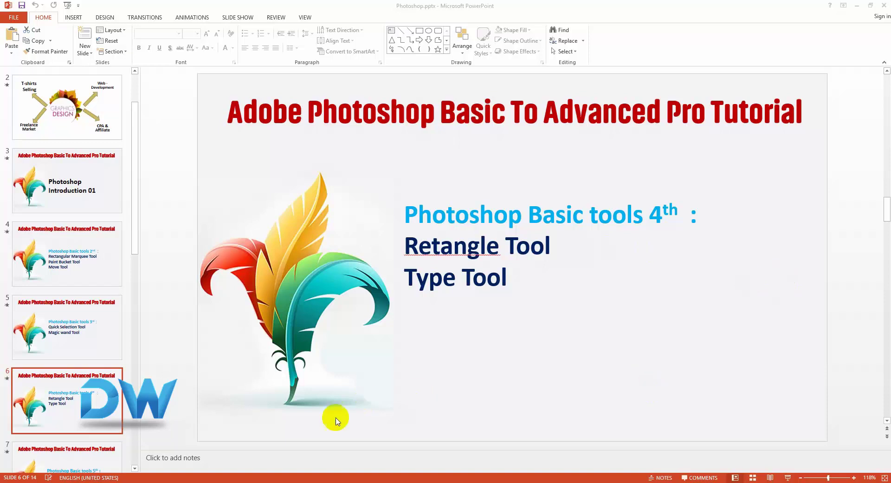
# Create a new 8 × 6 inch, 150 ppi document and dock it as a tab.
pyautogui.click(218, 482)
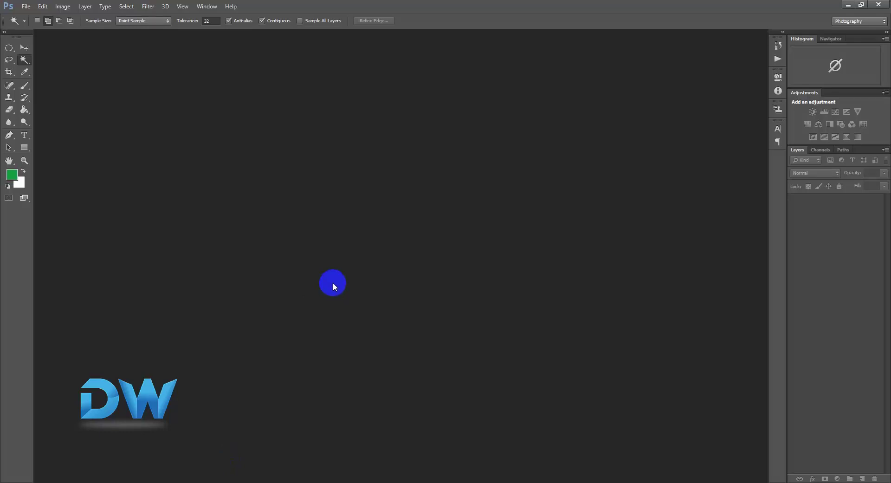
pyautogui.click(26, 6)
pyautogui.click(34, 17)
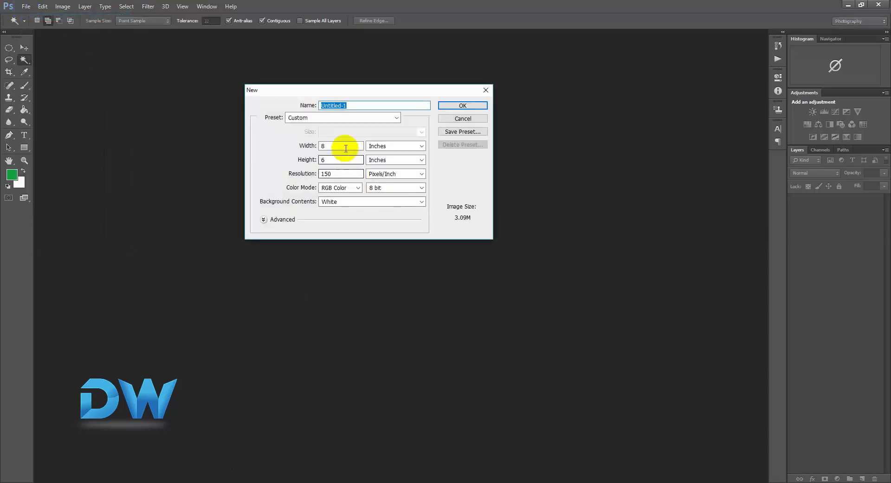
pyautogui.doubleClick(340, 172)
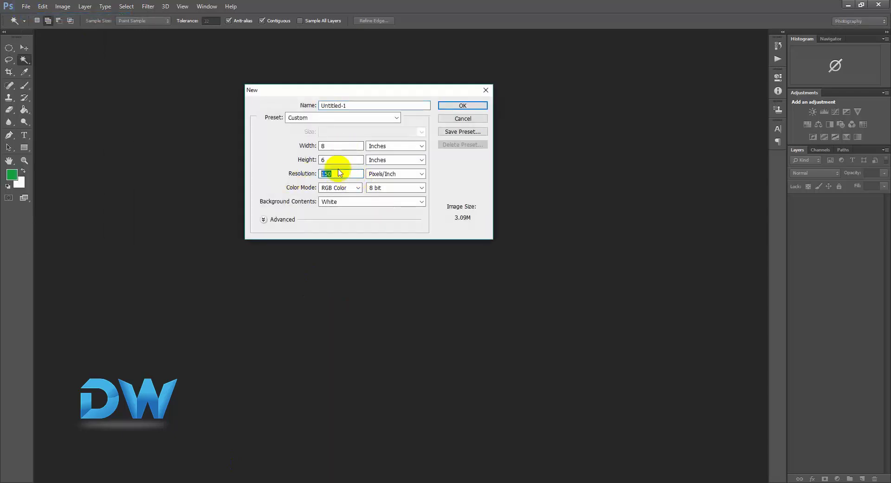
pyautogui.click(457, 105)
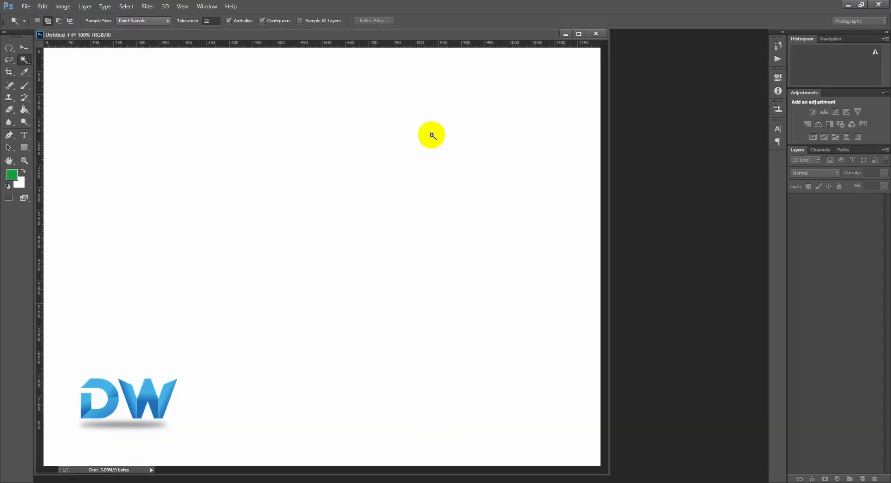
pyautogui.moveTo(403, 35); pyautogui.dragTo(452, 34)
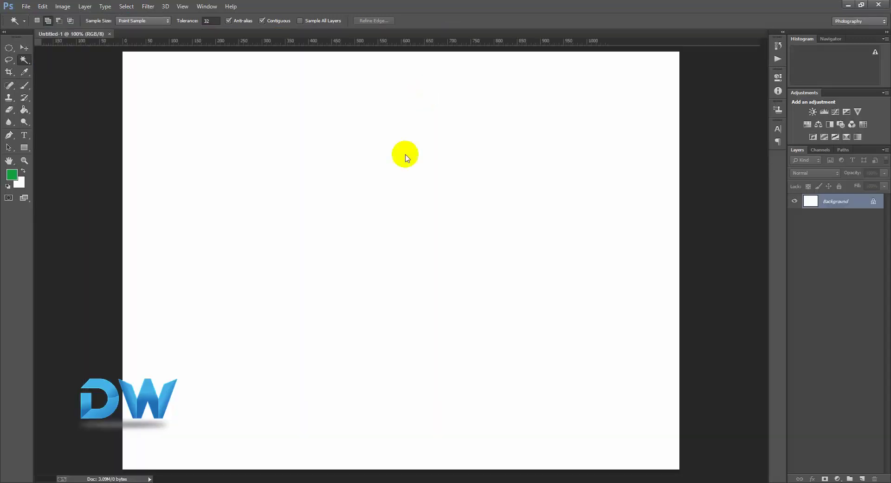
# Convert the Background into editable Layer 0 and choose the Rectangle Tool.
pyautogui.rightClick(835, 203)
pyautogui.click(835, 205)
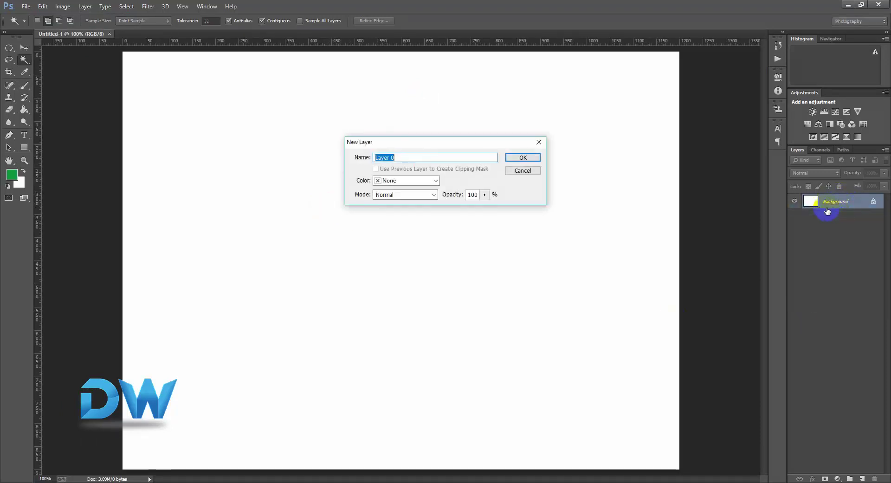
pyautogui.click(524, 157)
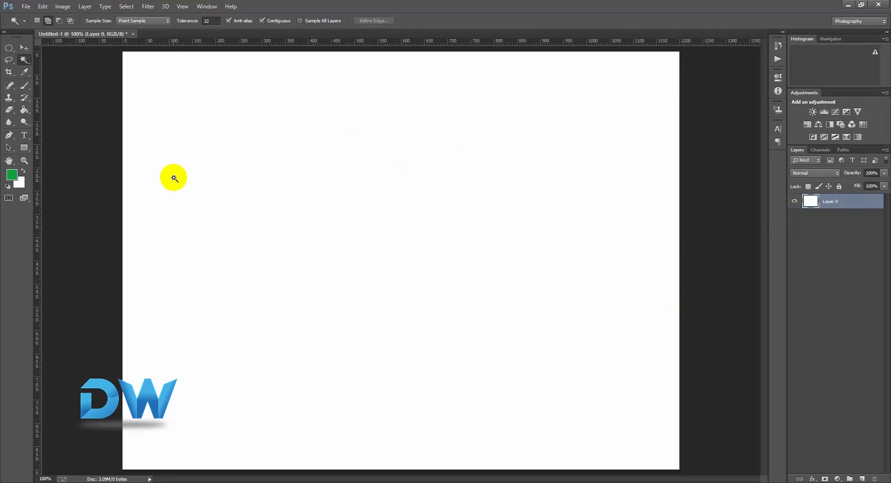
pyautogui.moveTo(22, 151); pyautogui.dragTo(66, 149)
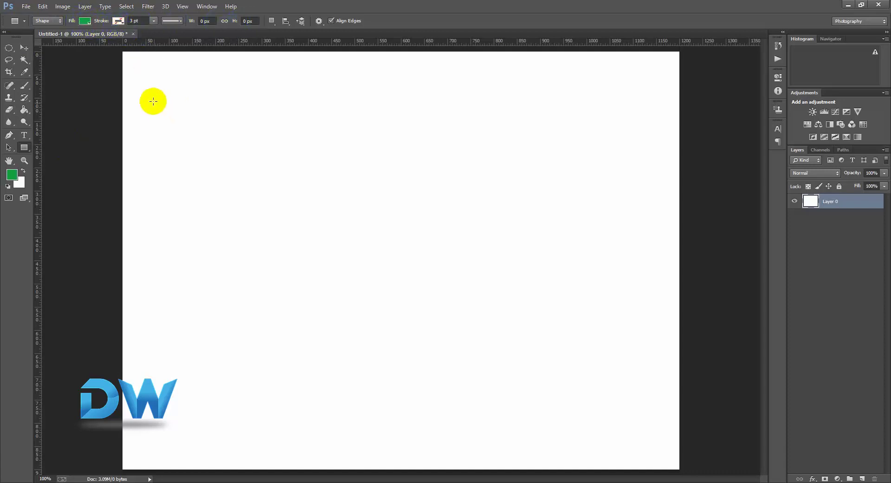
# Draw a rectangle in the canvas's upper left and fill it blue.
pyautogui.moveTo(155, 96); pyautogui.dragTo(343, 220)
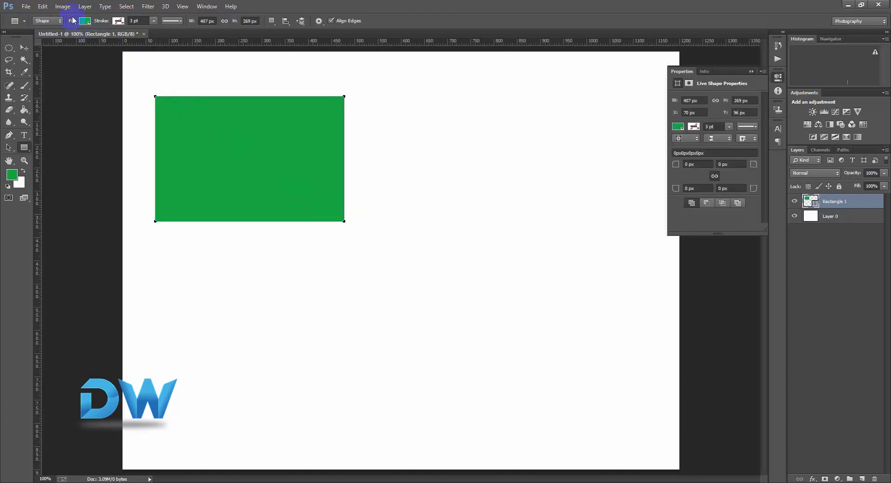
pyautogui.click(85, 22)
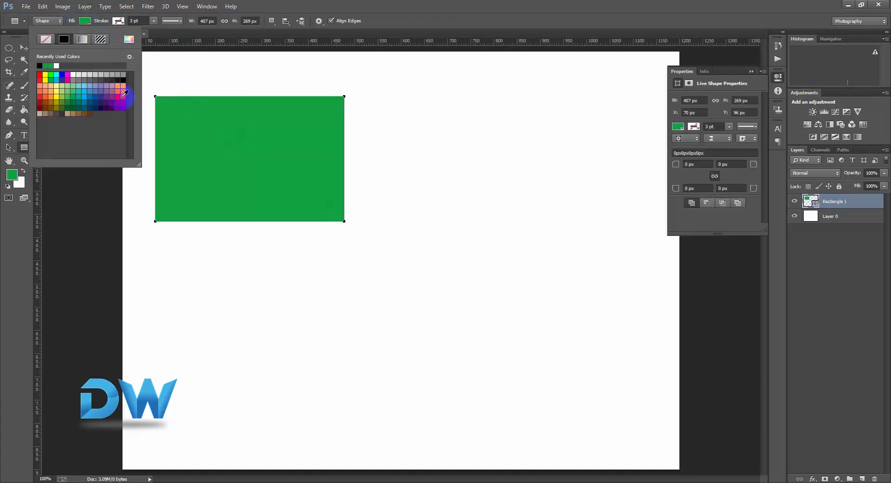
pyautogui.click(121, 97)
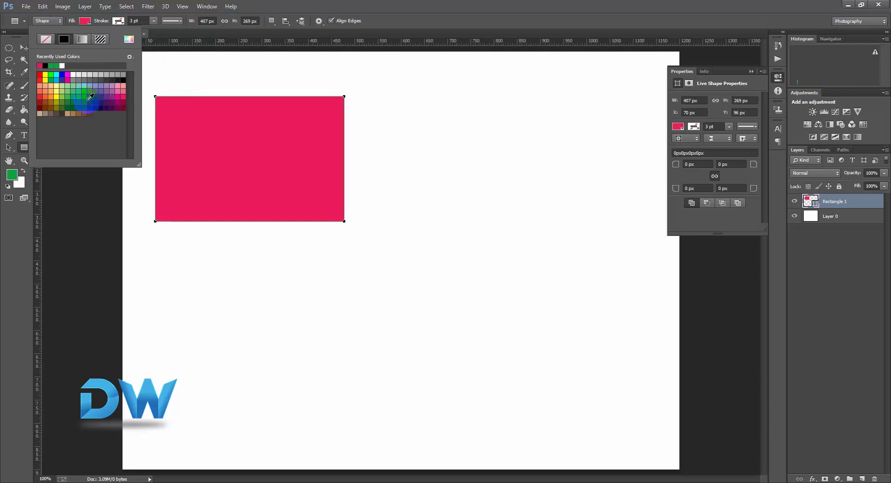
pyautogui.click(84, 95)
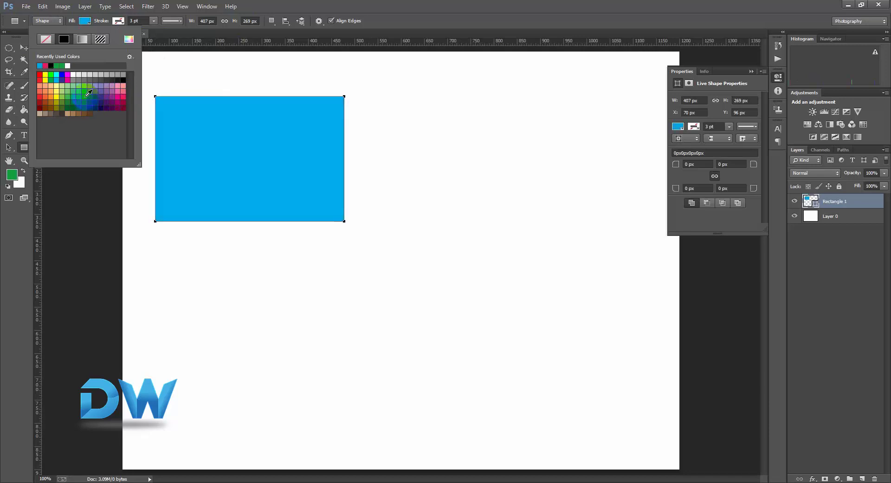
# Give the rectangle a pink stroke about 19.15 pt thick.
pyautogui.click(120, 22)
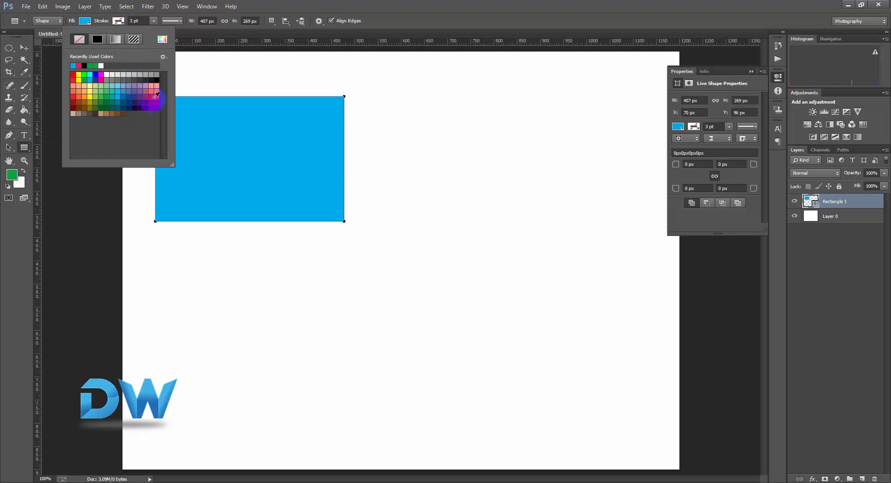
pyautogui.click(157, 96)
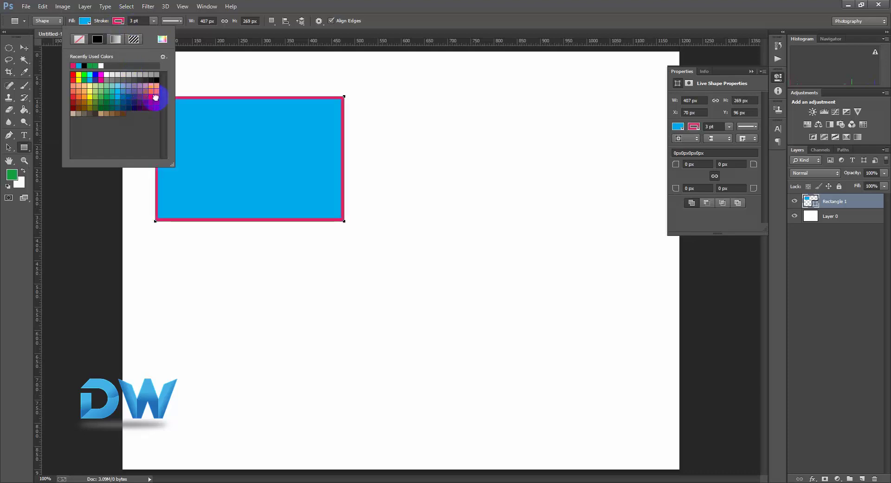
pyautogui.click(153, 24)
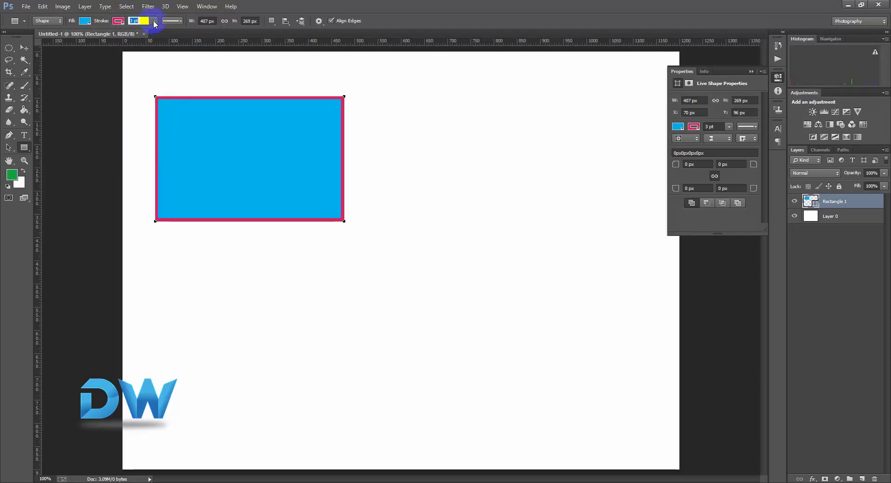
pyautogui.click(154, 23)
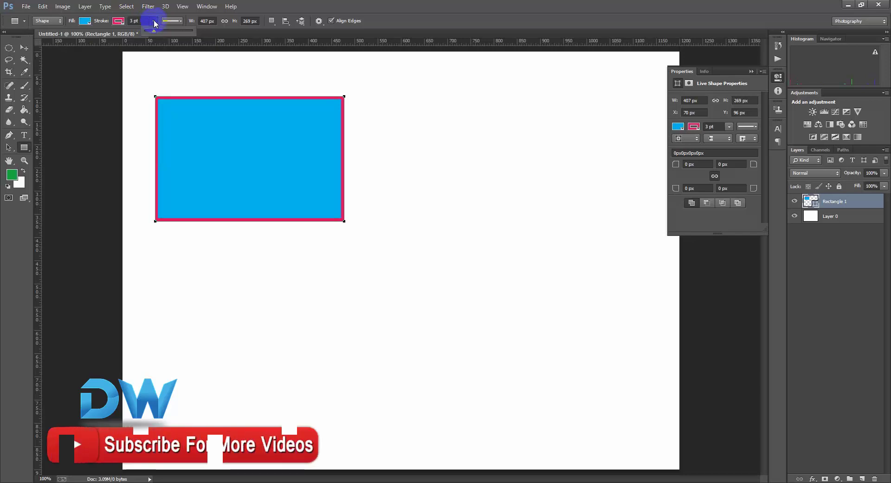
pyautogui.moveTo(155, 31); pyautogui.dragTo(167, 30)
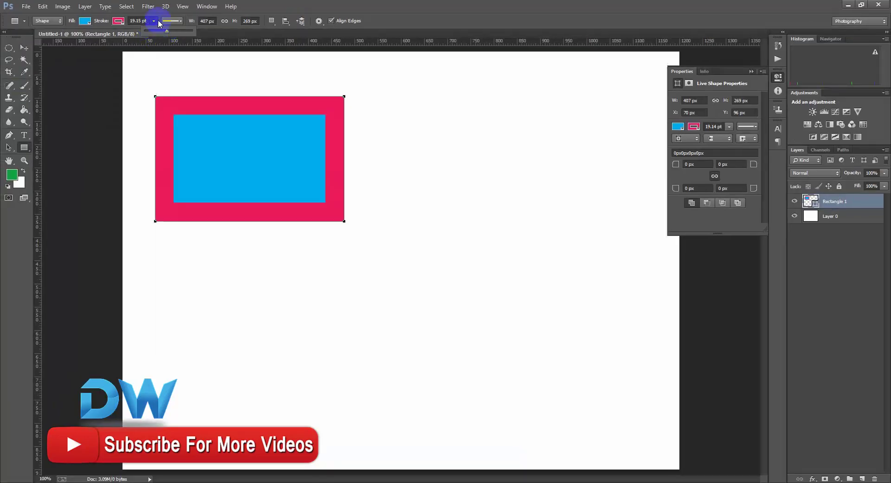
pyautogui.click(241, 120)
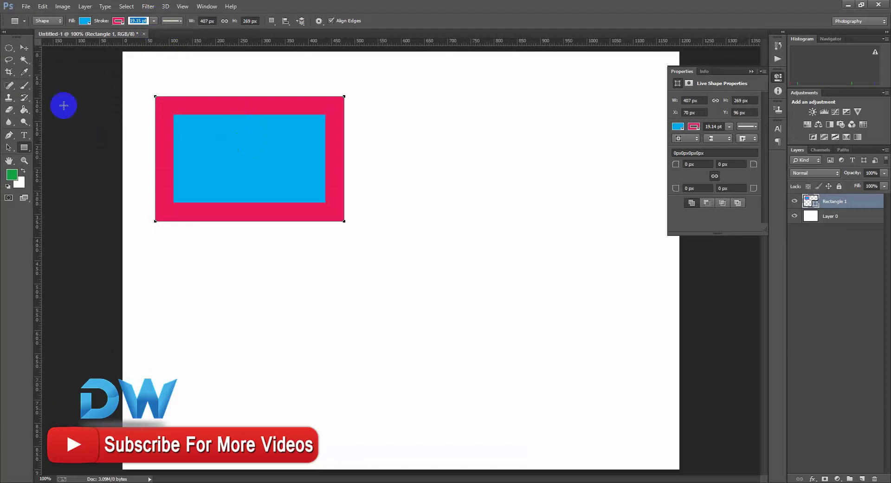
# Move the bordered rectangle up and slightly left toward the top-left corner.
pyautogui.click(24, 47)
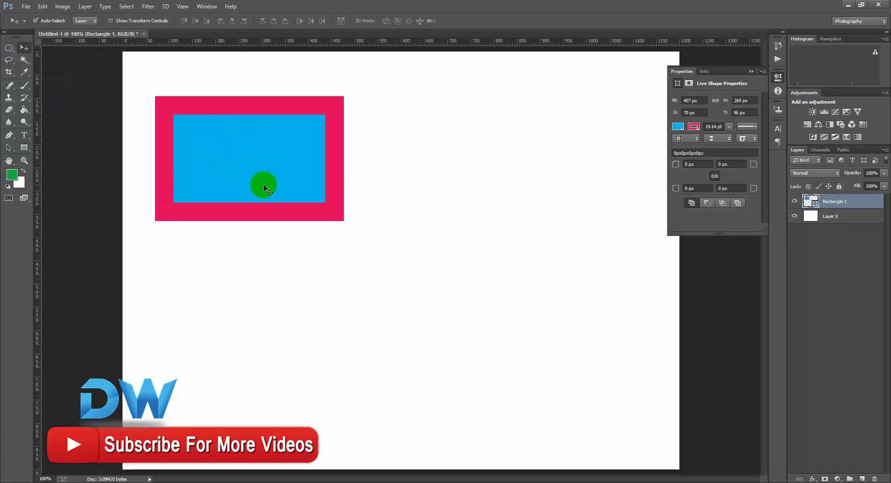
pyautogui.moveTo(261, 200); pyautogui.dragTo(252, 159)
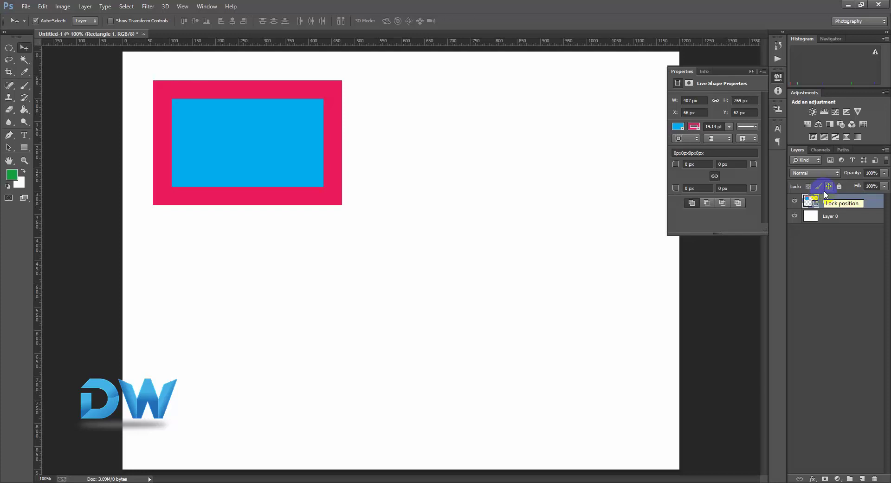
pyautogui.click(28, 153)
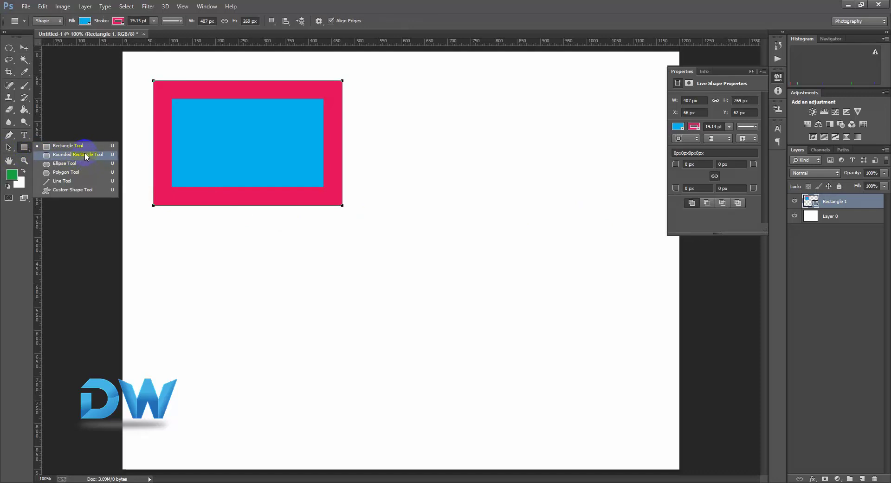
# Draw a long borderless blue bar below the rectangle and a 249 × 249 px square at right.
pyautogui.click(79, 146)
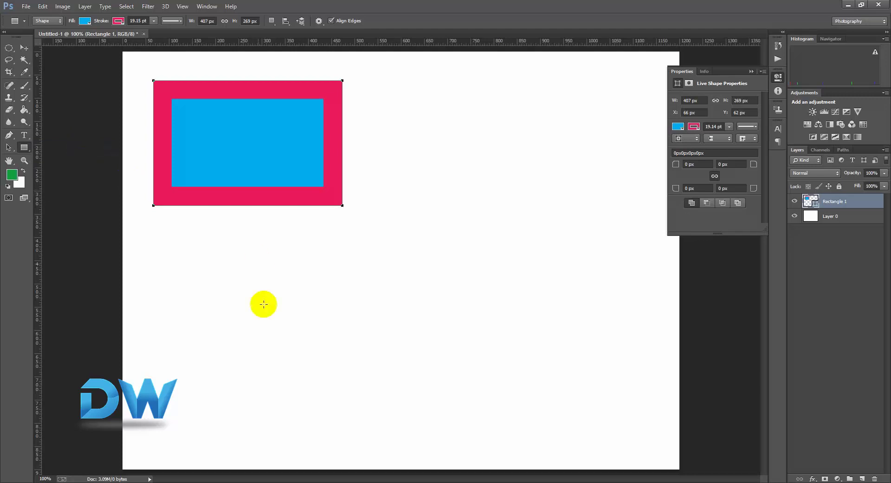
pyautogui.moveTo(155, 243)
pyautogui.mouseDown()
pyautogui.moveTo(175, 256)
pyautogui.moveTo(313, 282)
pyautogui.moveTo(407, 276)
pyautogui.moveTo(407, 267)
pyautogui.moveTo(410, 274)
pyautogui.mouseUp()
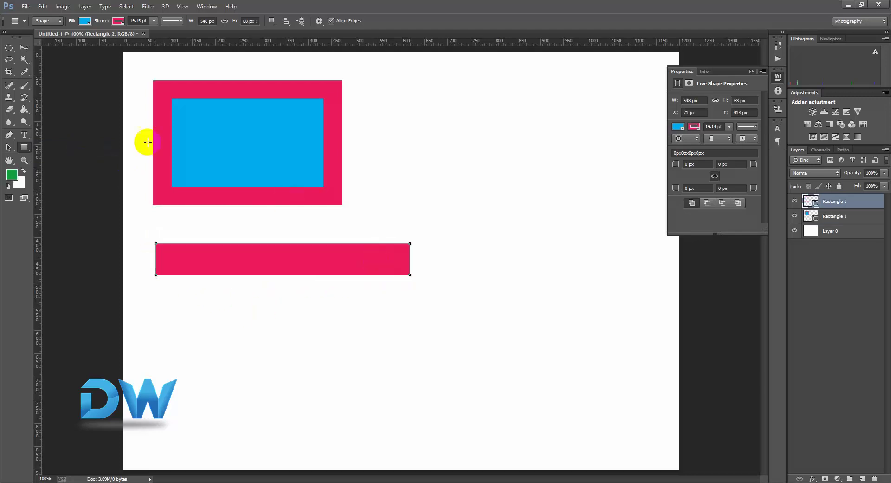
pyautogui.click(118, 22)
pyautogui.click(80, 41)
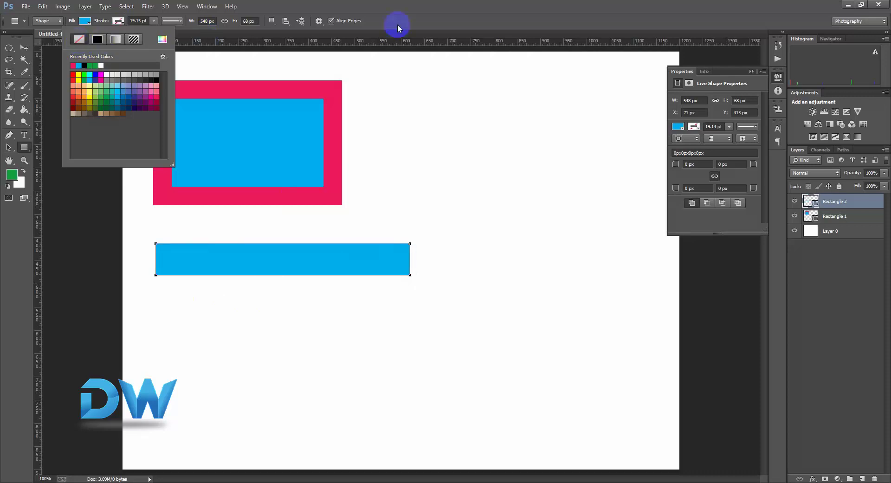
pyautogui.click(441, 75)
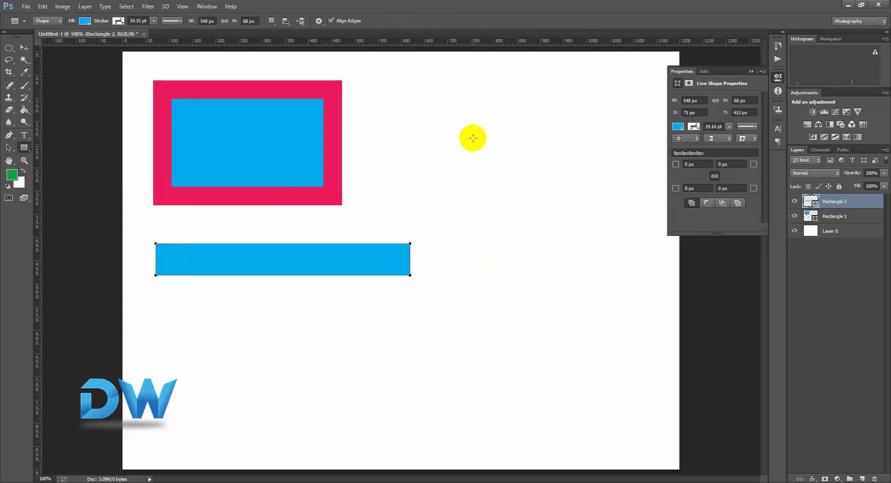
pyautogui.moveTo(470, 117); pyautogui.dragTo(586, 233)
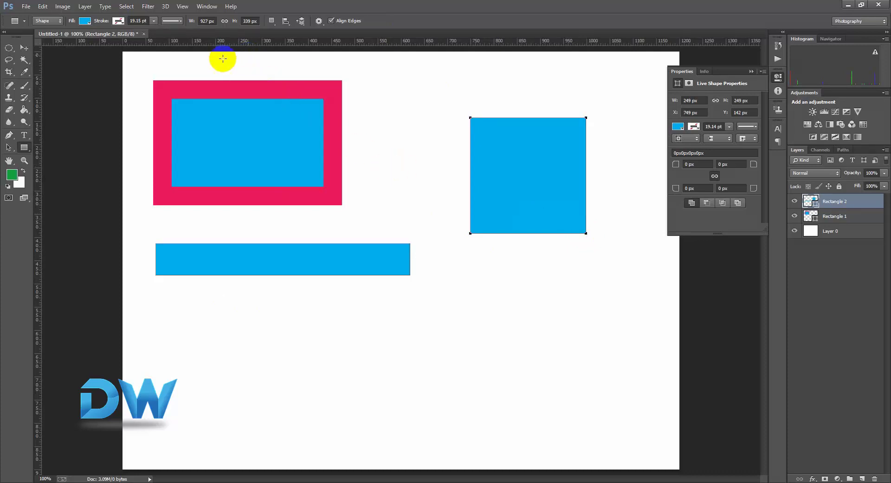
pyautogui.click(24, 148)
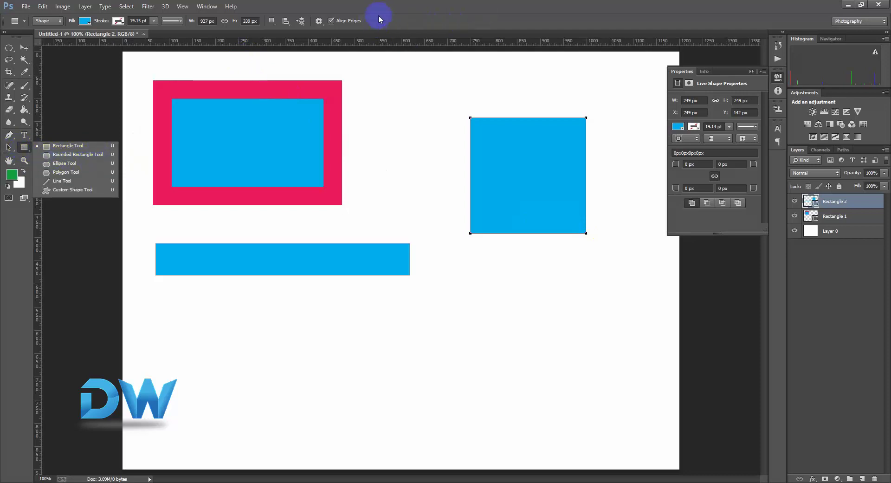
# Draw a 399 × 352 px blue rounded rectangle with 50 px corners at the lower right.
pyautogui.click(65, 156)
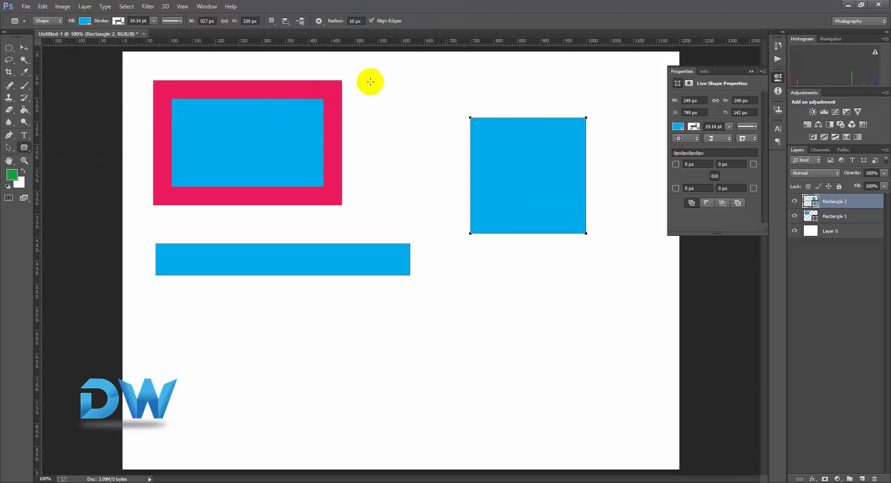
pyautogui.click(354, 22)
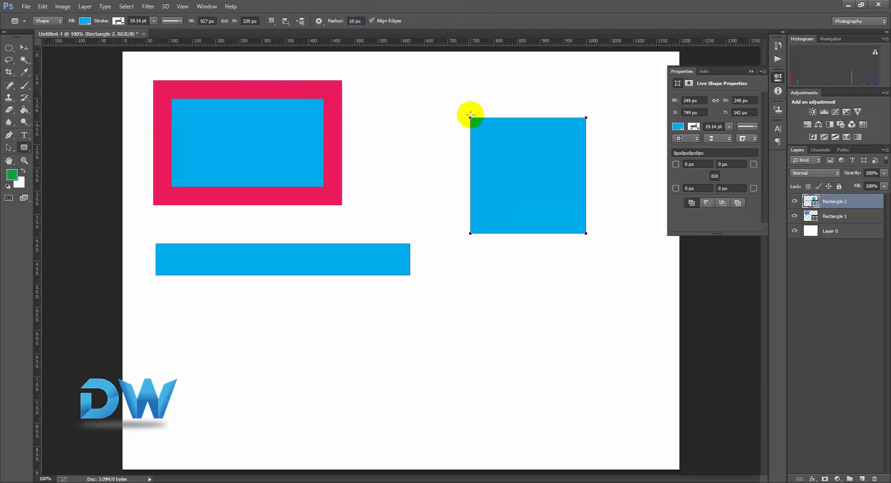
pyautogui.click(356, 22)
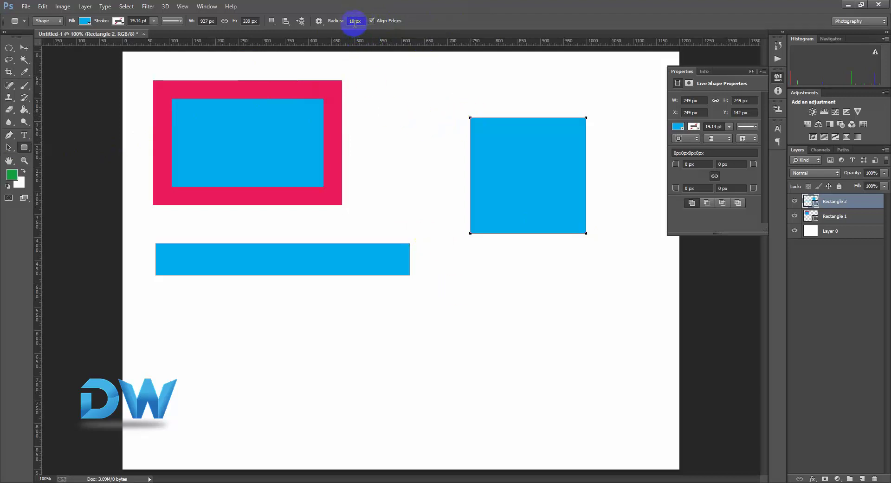
pyautogui.moveTo(355, 22); pyautogui.dragTo(339, 29)
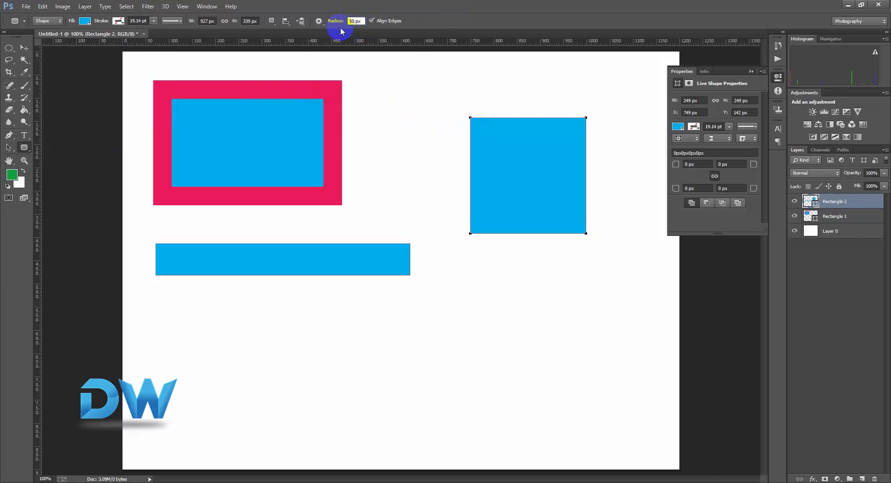
pyautogui.moveTo(544, 369); pyautogui.dragTo(652, 452)
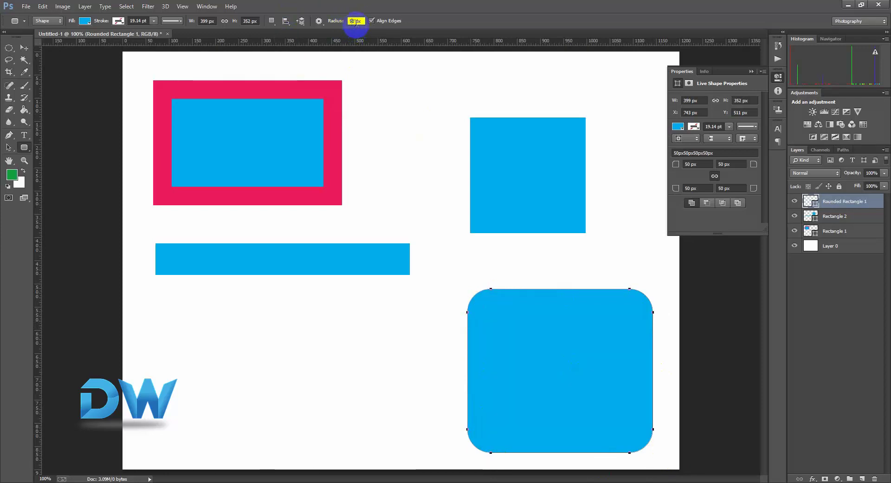
pyautogui.click(361, 48)
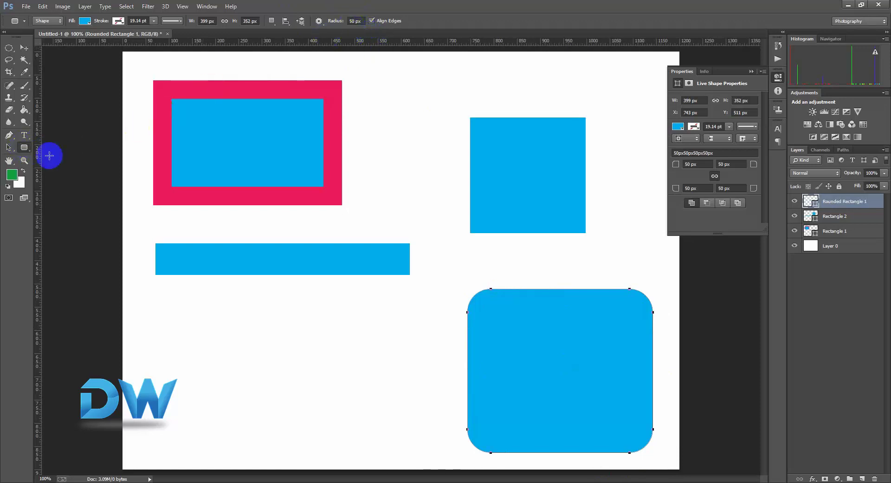
pyautogui.click(813, 204)
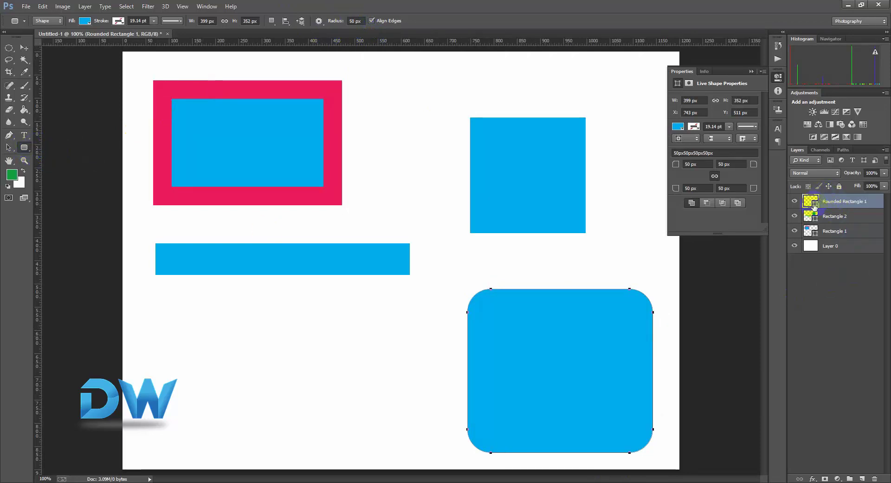
# Draw blue ellipses: a wide oval below the bar, a tall 84 × 334 px oval, a 386 px circle.
pyautogui.rightClick(24, 147)
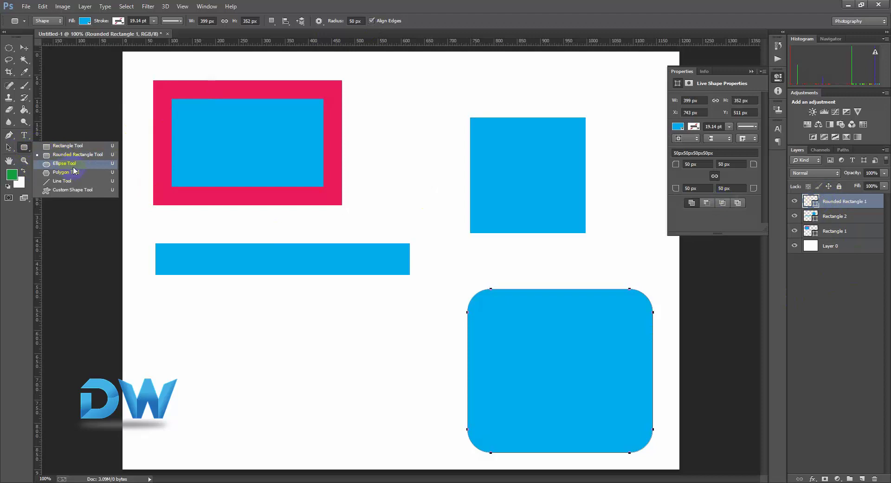
pyautogui.click(65, 163)
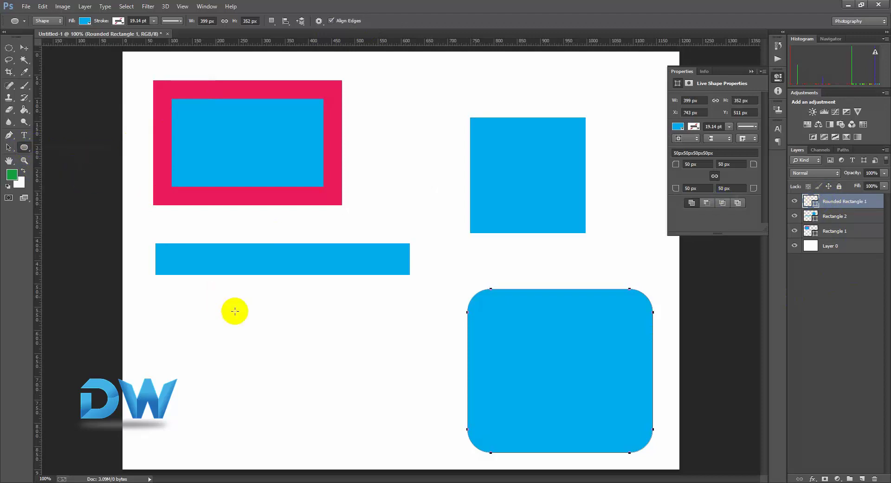
pyautogui.moveTo(237, 299); pyautogui.dragTo(408, 426)
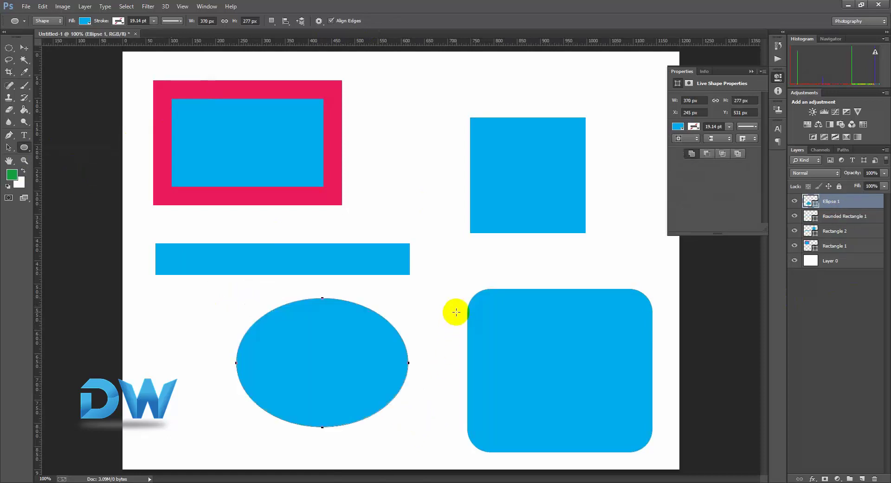
pyautogui.moveTo(373, 92); pyautogui.dragTo(412, 248)
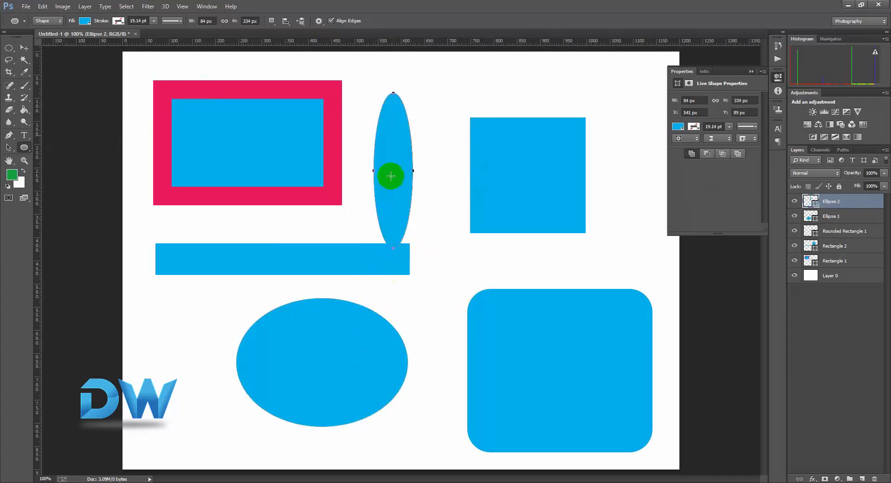
pyautogui.click(86, 22)
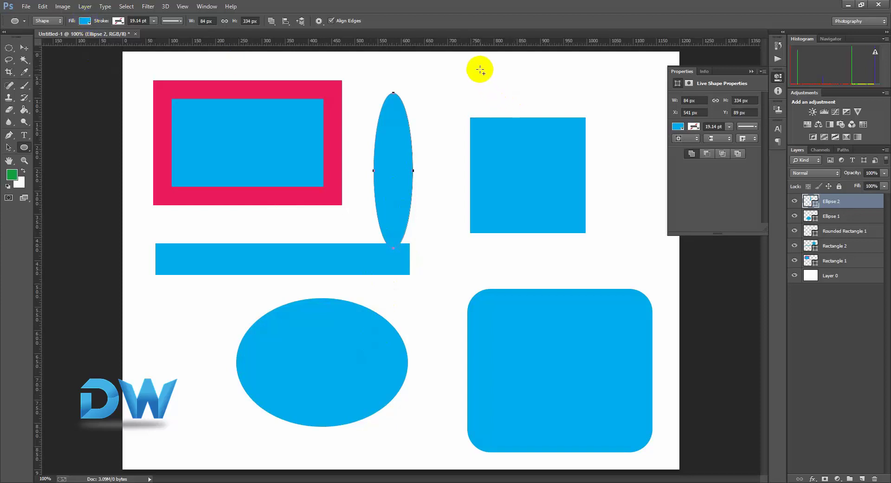
pyautogui.moveTo(481, 70); pyautogui.dragTo(656, 250)
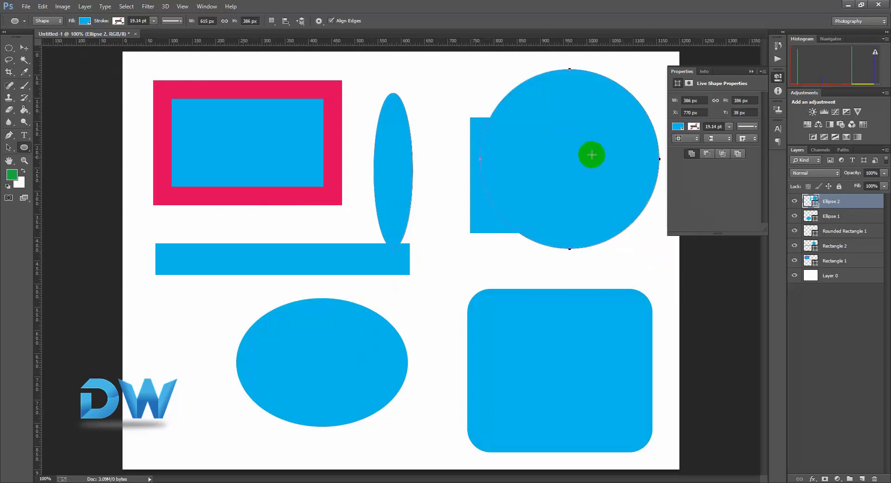
# Make the tall oval and circle dark blue and move them over the bordered rectangle.
pyautogui.click(84, 20)
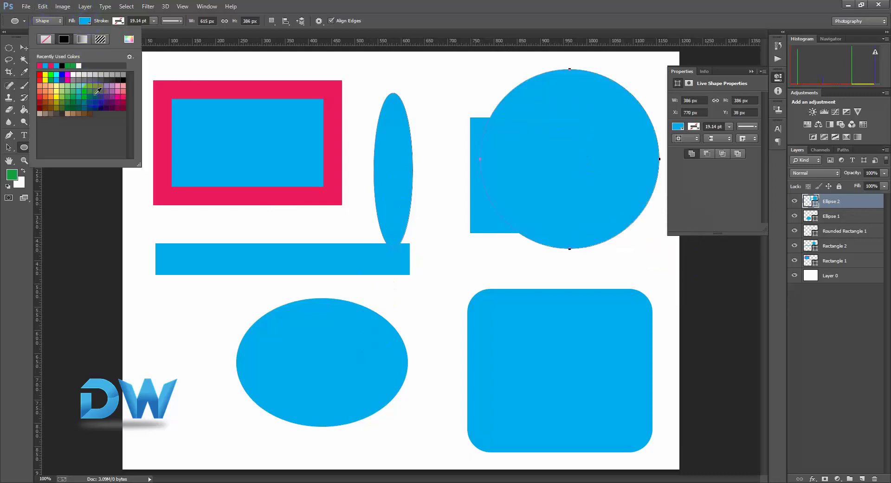
pyautogui.click(97, 91)
pyautogui.click(24, 48)
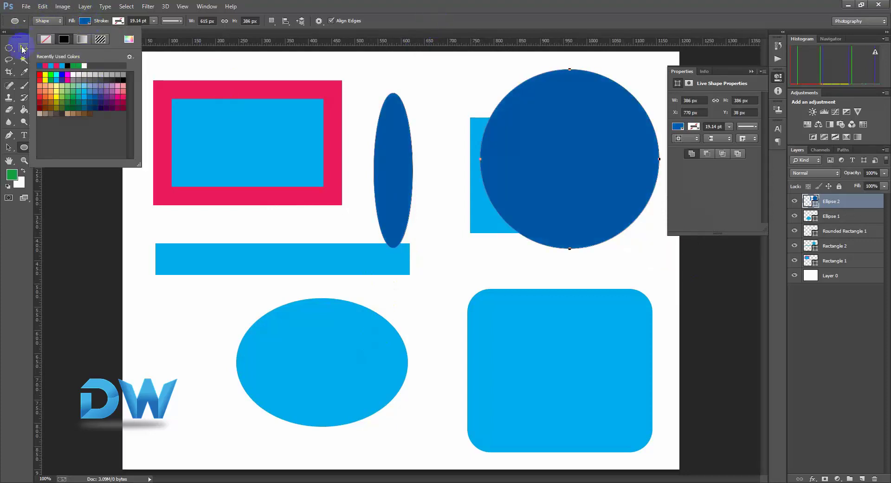
pyautogui.moveTo(520, 160); pyautogui.dragTo(349, 184)
pyautogui.click(419, 267)
pyautogui.moveTo(410, 241); pyautogui.dragTo(373, 191)
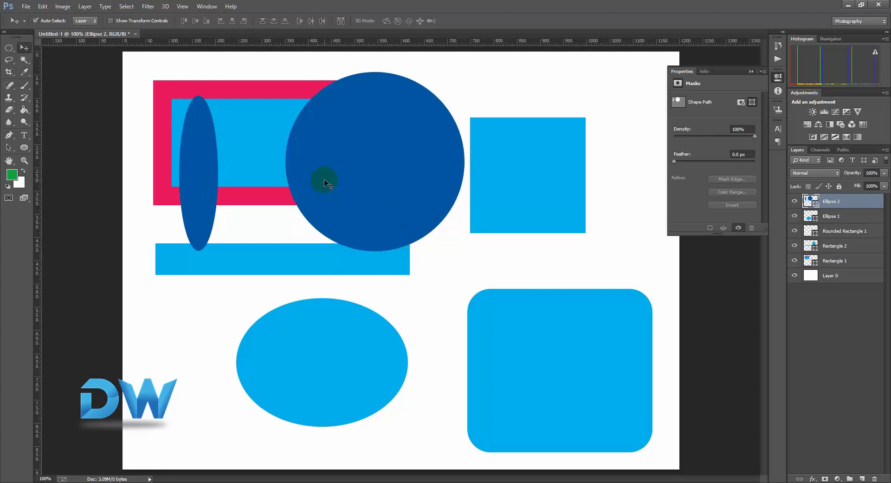
pyautogui.moveTo(341, 193); pyautogui.dragTo(347, 224)
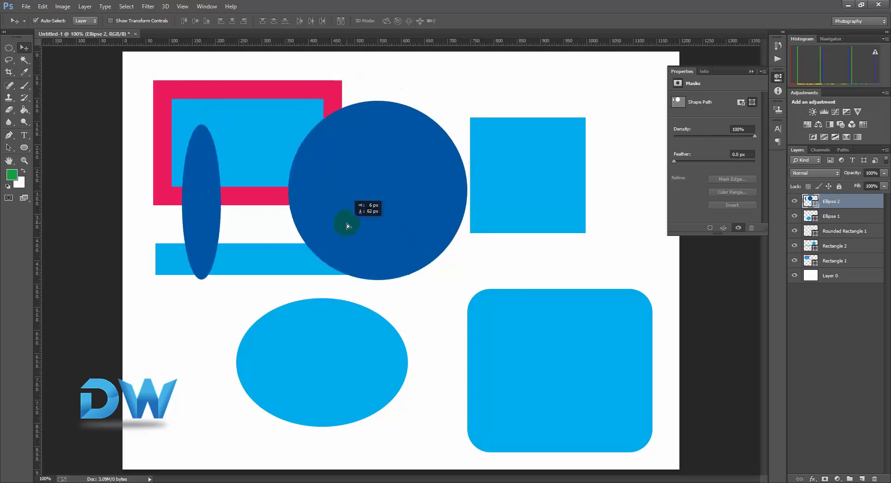
pyautogui.click(24, 147)
pyautogui.moveTo(366, 193); pyautogui.dragTo(393, 202)
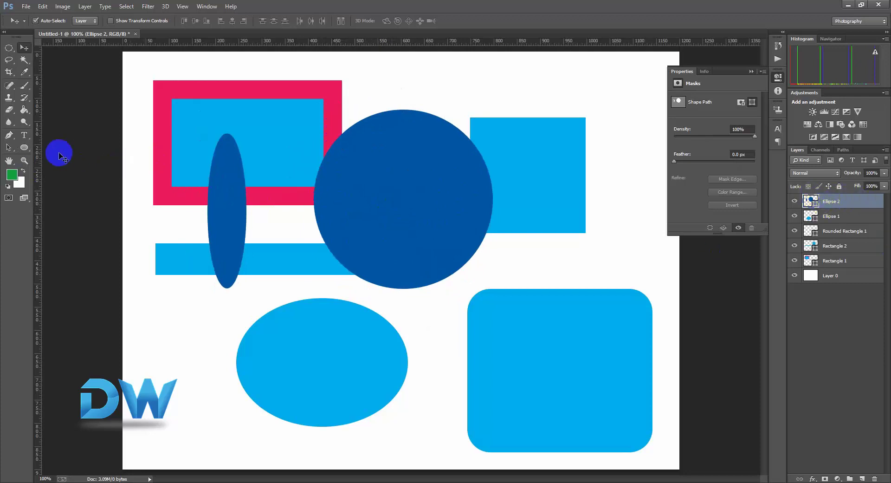
# Recolour the tall oval and the circle pink-red.
pyautogui.click(24, 147)
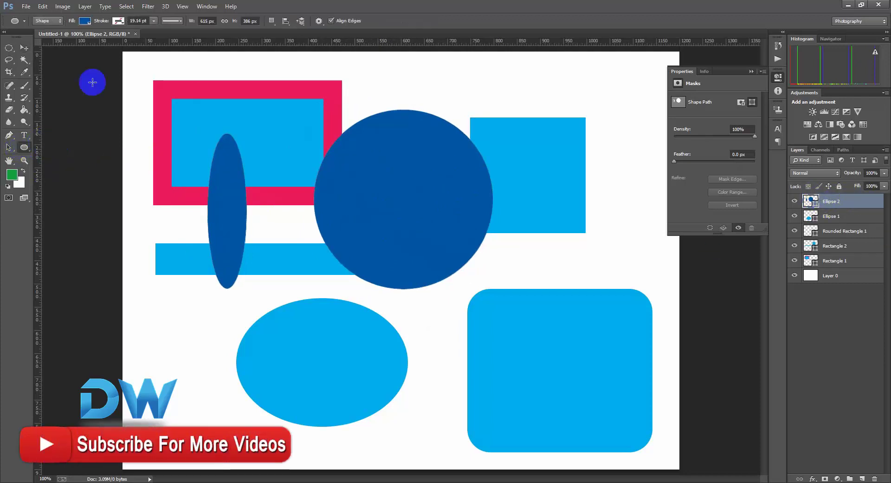
pyautogui.click(82, 22)
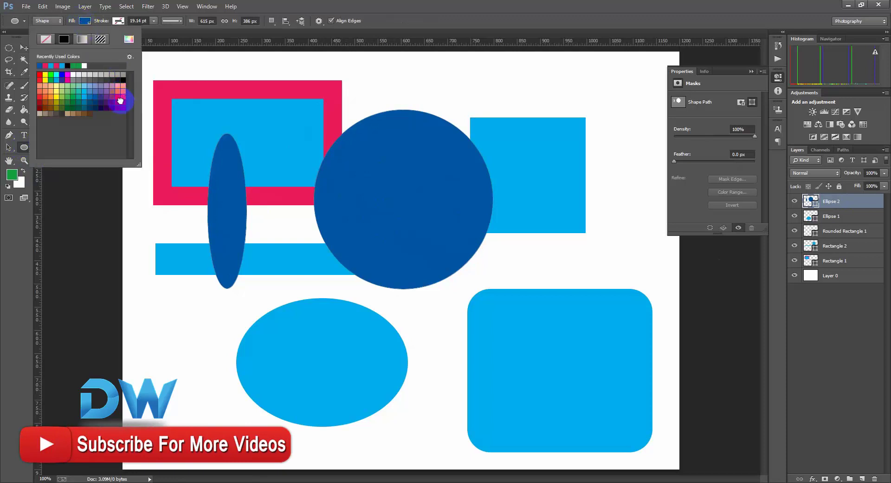
pyautogui.click(123, 96)
pyautogui.doubleClick(121, 94)
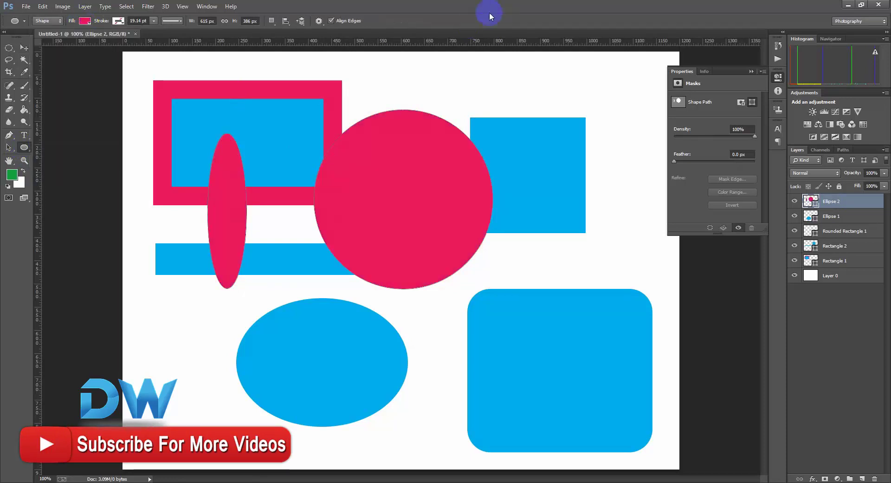
# Change the first rectangle's thick border from pink to orange.
pyautogui.click(24, 48)
pyautogui.click(245, 114)
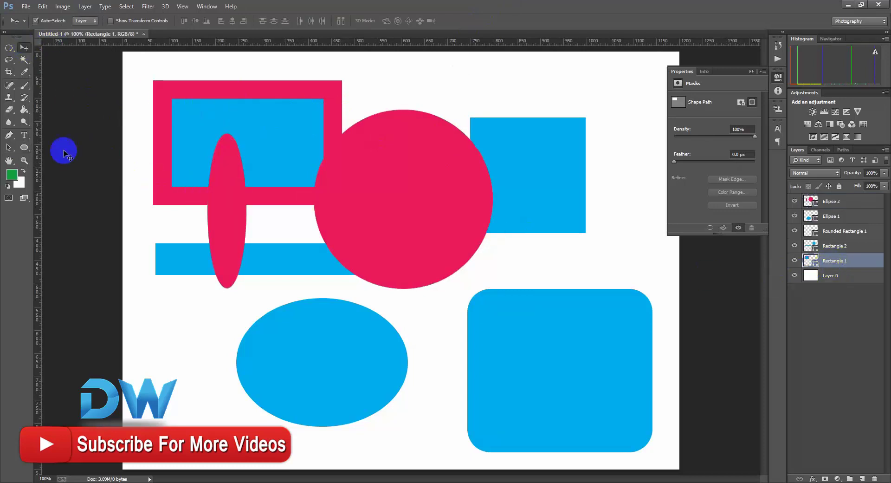
pyautogui.click(24, 148)
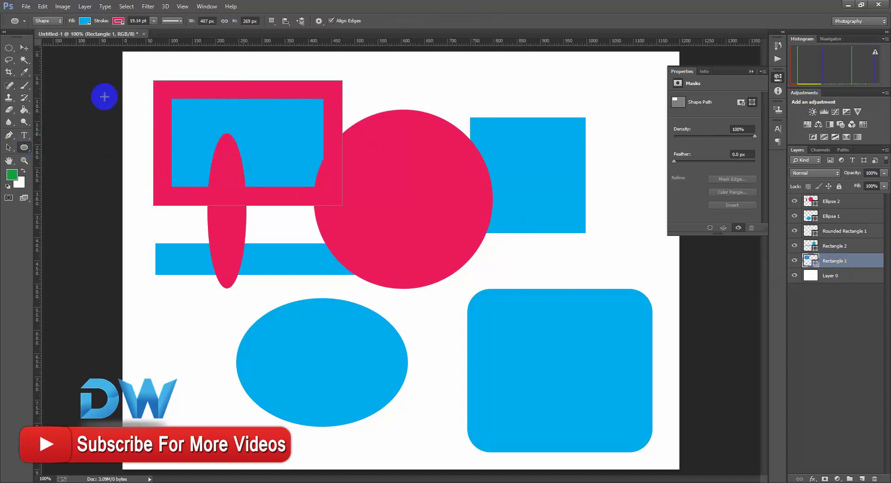
pyautogui.click(119, 21)
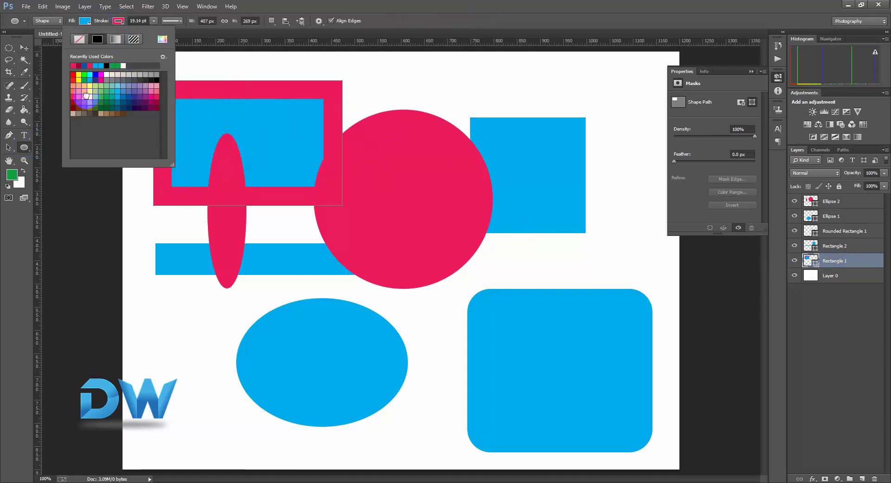
pyautogui.click(84, 91)
pyautogui.click(378, 23)
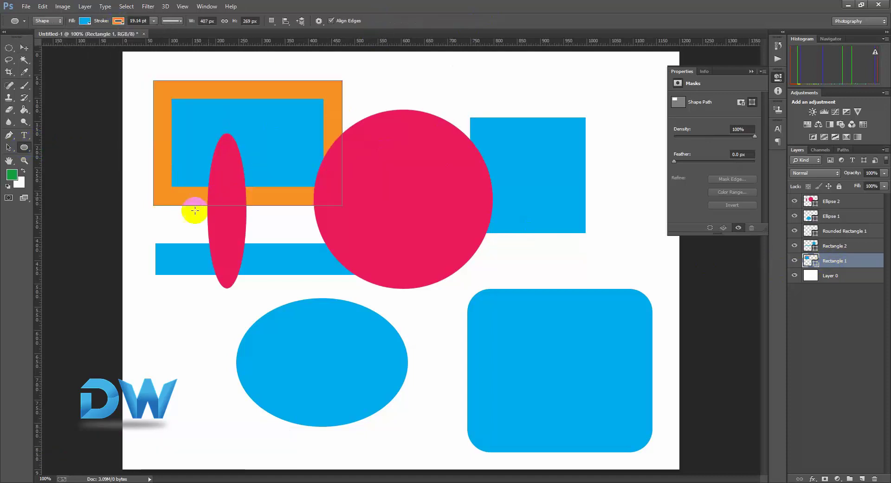
# Draw a five-sided blue pentagon with an orange border at the lower left.
pyautogui.click(26, 150)
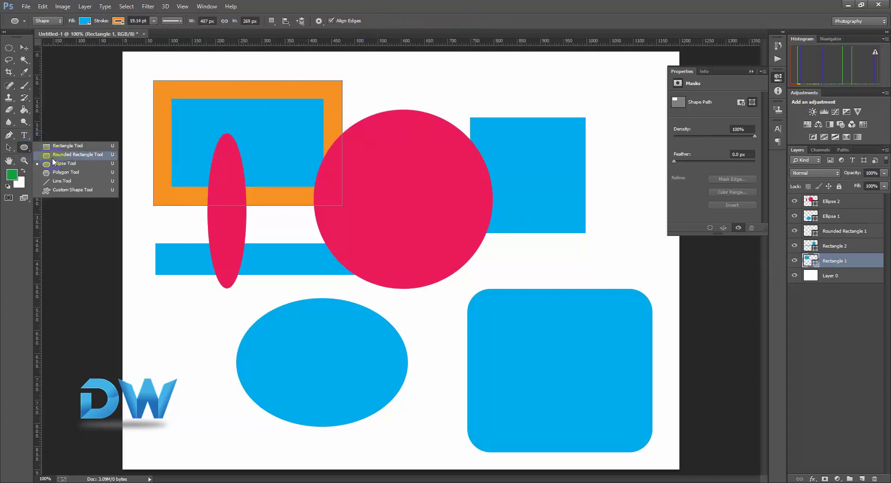
pyautogui.click(82, 174)
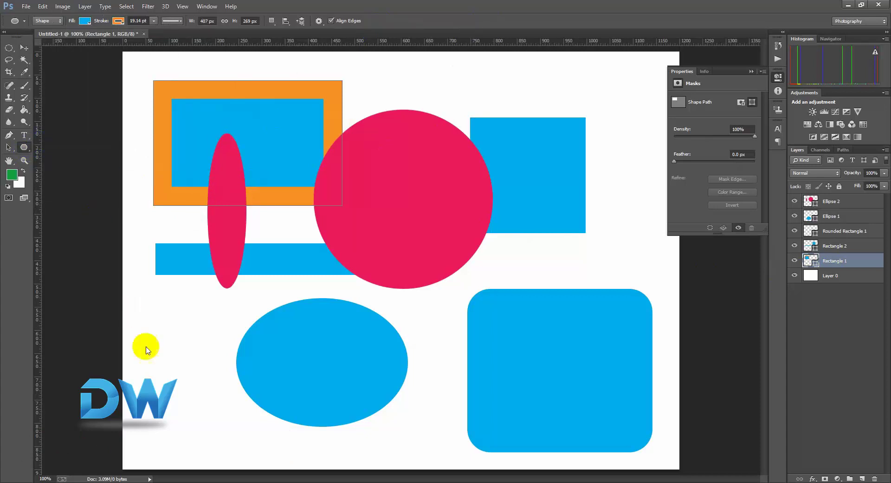
pyautogui.moveTo(141, 308); pyautogui.dragTo(218, 391)
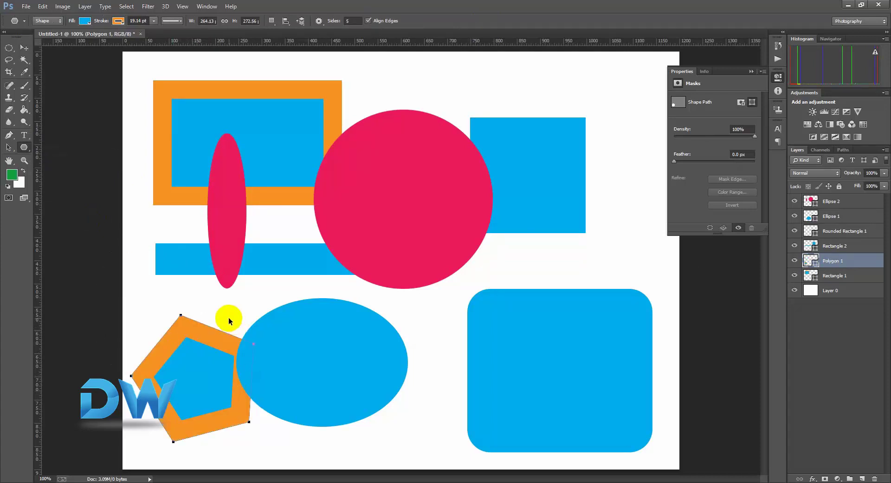
pyautogui.click(24, 147)
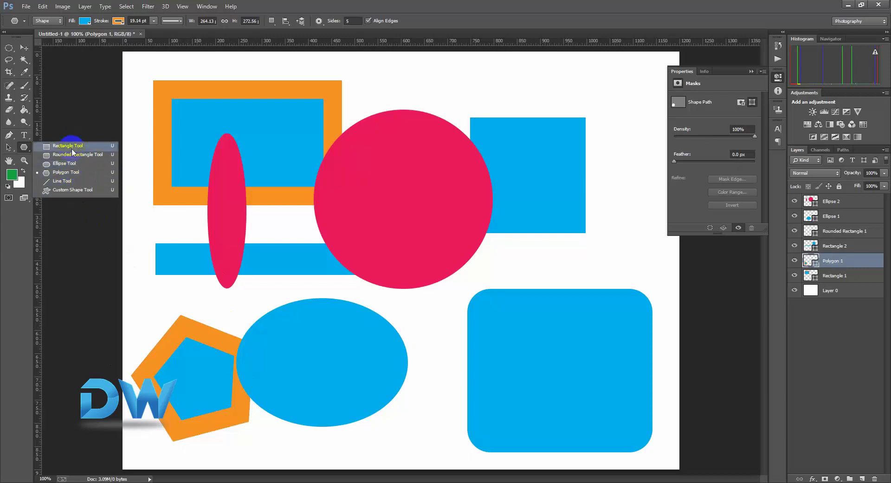
# Draw a Butterfly custom shape and move it to the top of the canvas above the blue rectangle.
pyautogui.click(63, 192)
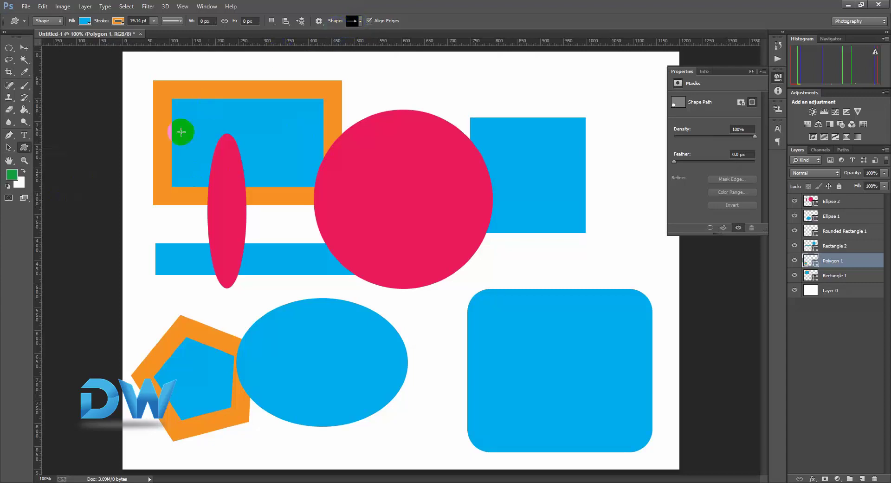
pyautogui.click(352, 22)
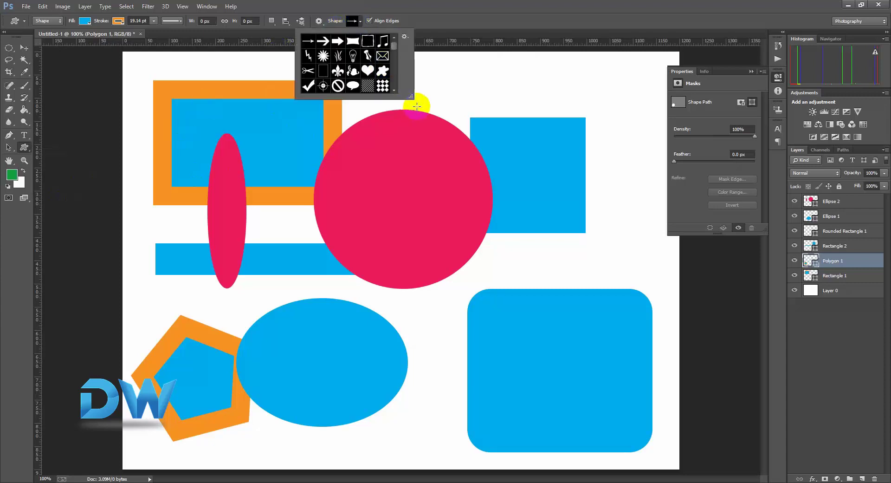
pyautogui.moveTo(409, 95); pyautogui.dragTo(645, 285)
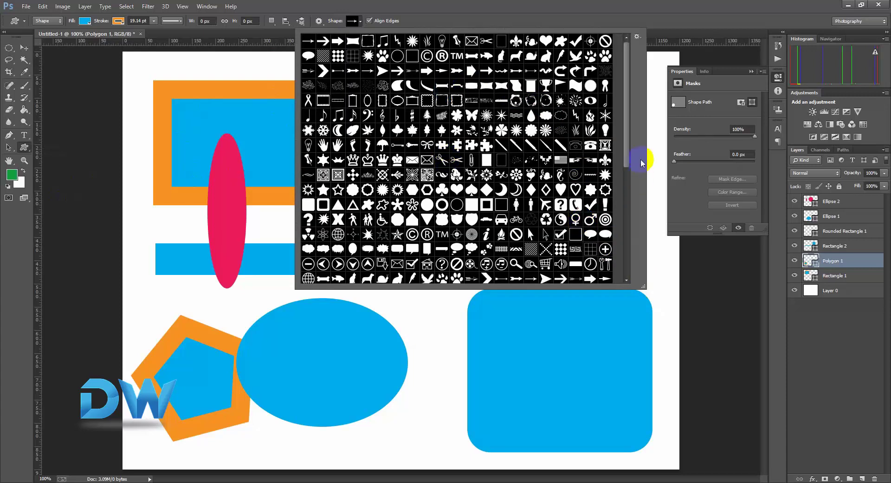
pyautogui.moveTo(628, 131)
pyautogui.mouseDown()
pyautogui.moveTo(635, 238)
pyautogui.moveTo(638, 129)
pyautogui.mouseUp()
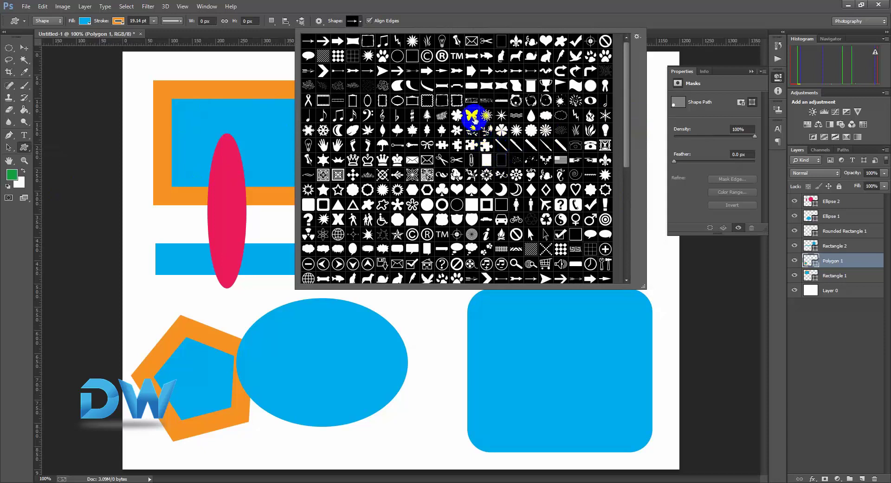
pyautogui.doubleClick(471, 116)
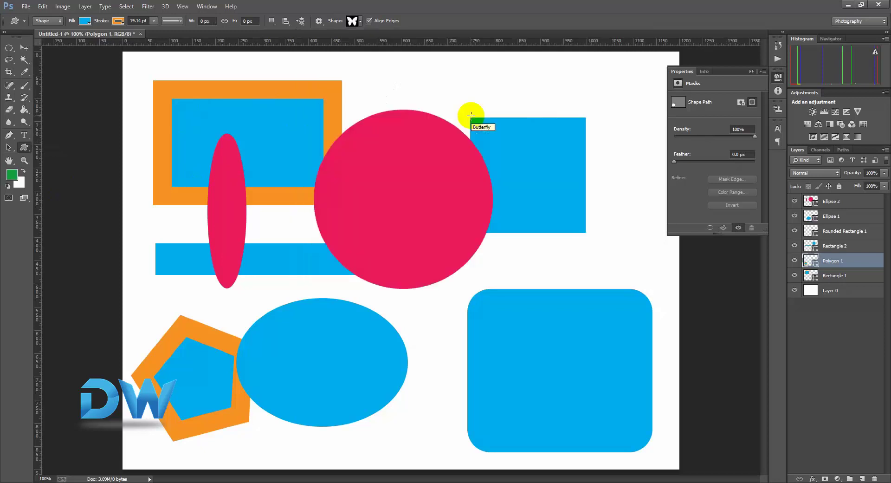
pyautogui.moveTo(421, 307); pyautogui.dragTo(513, 386)
pyautogui.moveTo(451, 360); pyautogui.dragTo(552, 81)
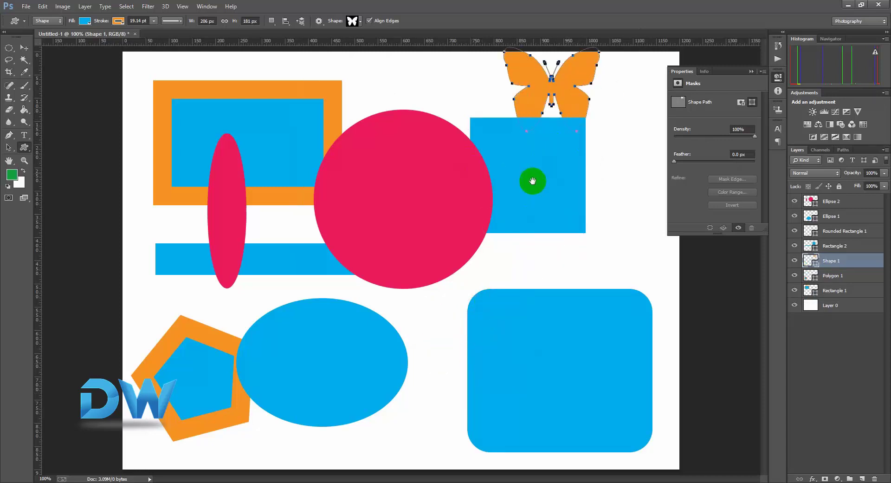
# Append the All shape set to the custom shapes, cancelling the first replace prompt.
pyautogui.click(353, 21)
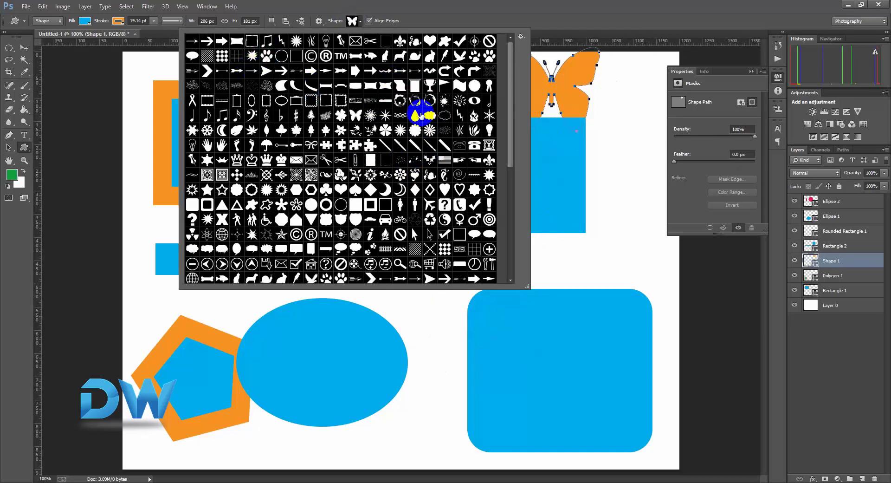
pyautogui.click(521, 37)
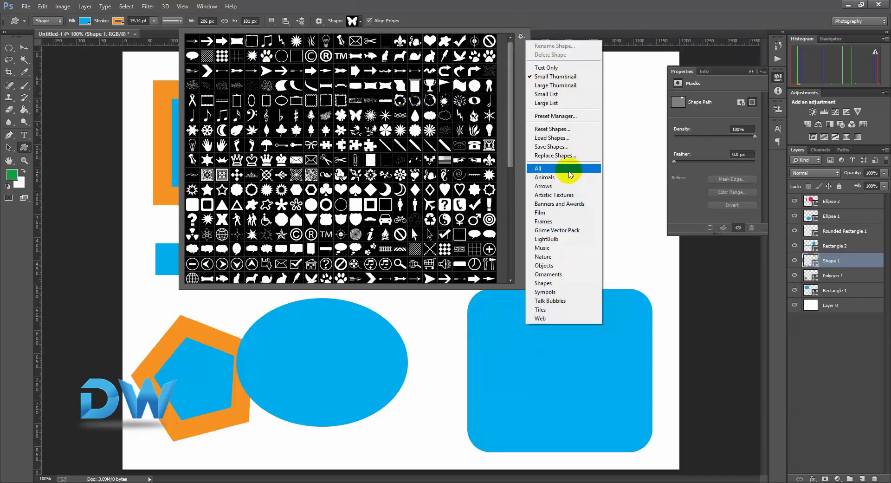
pyautogui.click(539, 168)
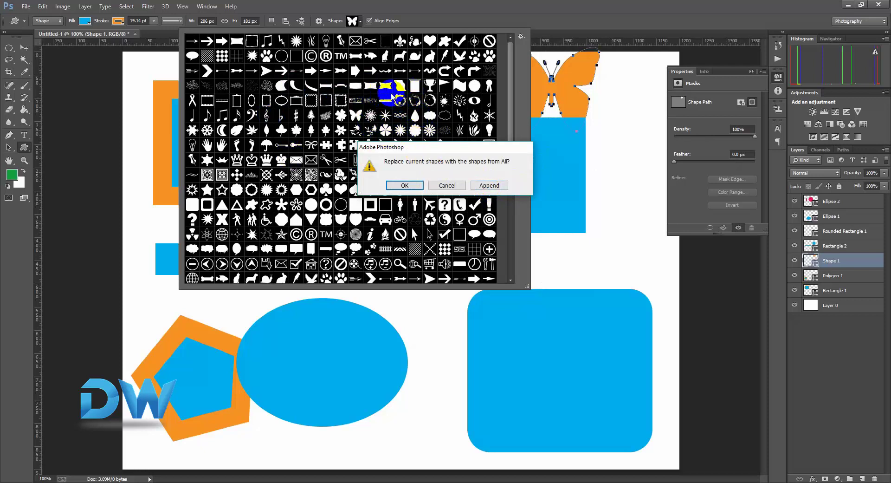
pyautogui.click(447, 185)
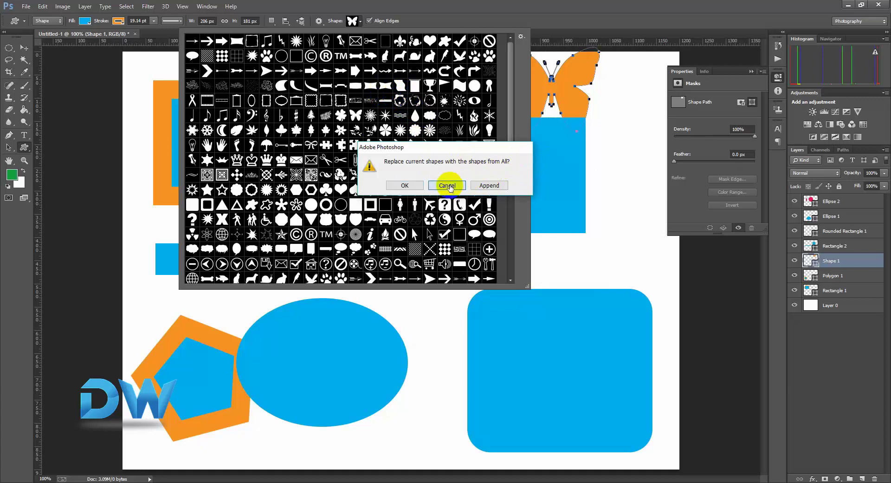
pyautogui.click(521, 37)
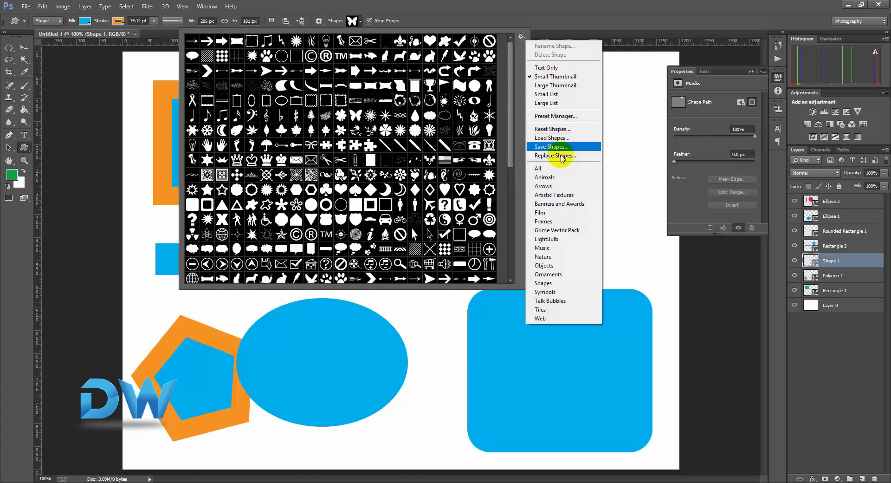
pyautogui.click(563, 166)
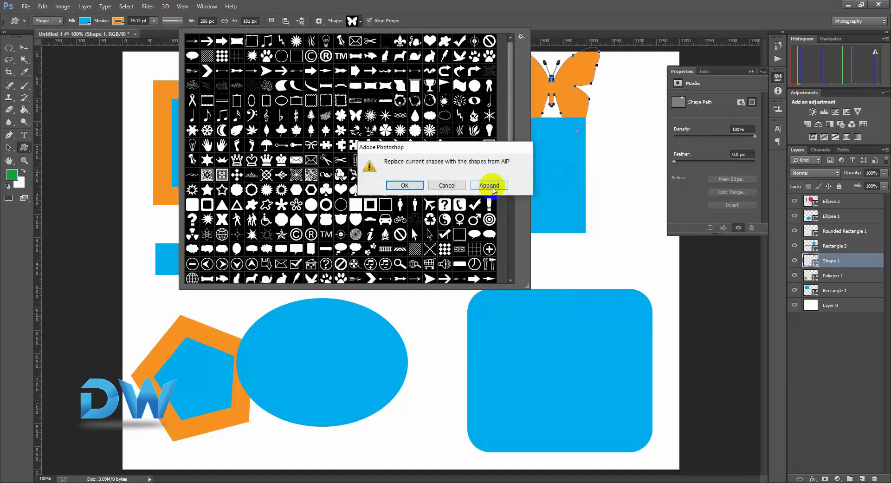
pyautogui.click(405, 185)
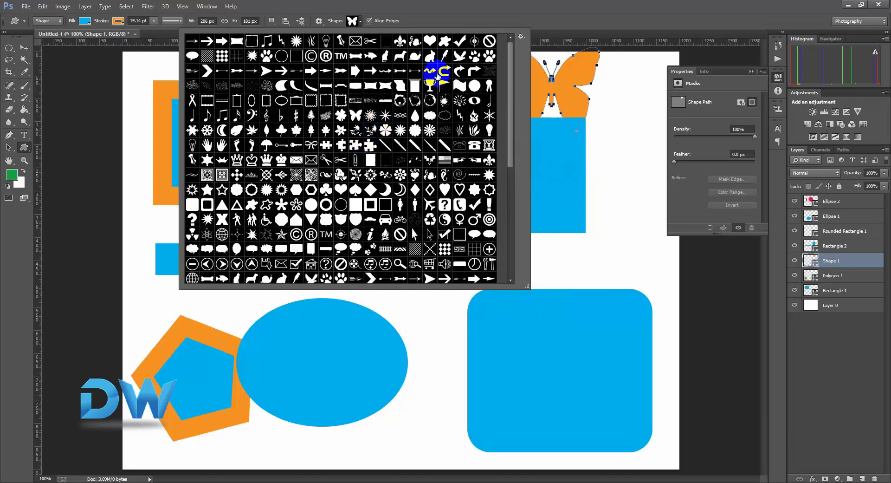
pyautogui.click(354, 20)
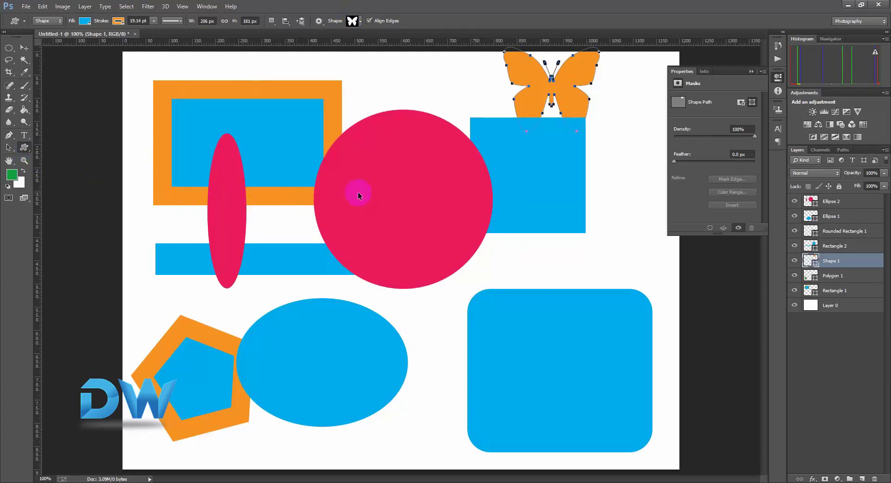
# Zoom to 200% and pan over the blue rectangle, circle and butterfly at the top.
pyautogui.hotkey('ctrl', '+')
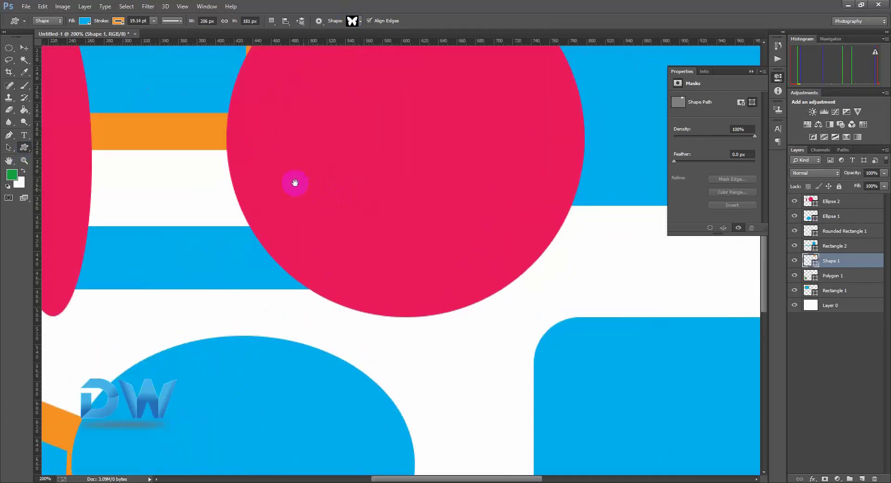
pyautogui.moveTo(331, 188); pyautogui.dragTo(342, 233)
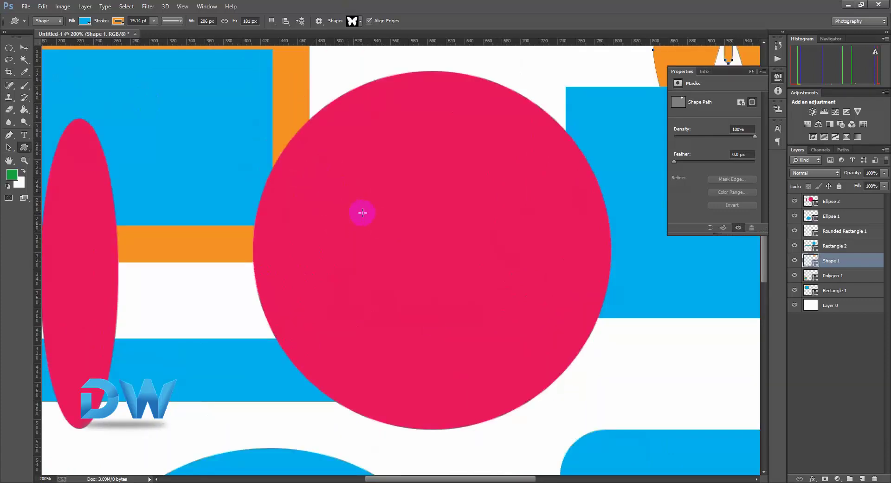
pyautogui.click(10, 161)
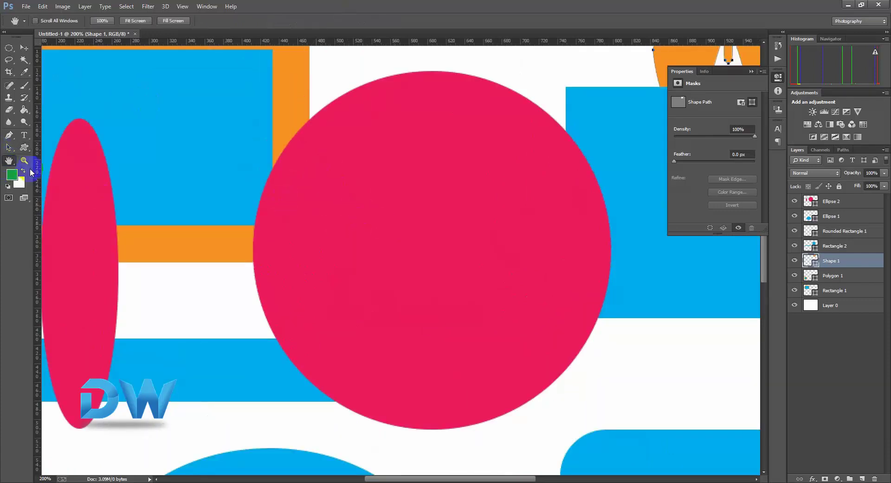
pyautogui.moveTo(415, 212); pyautogui.dragTo(272, 197)
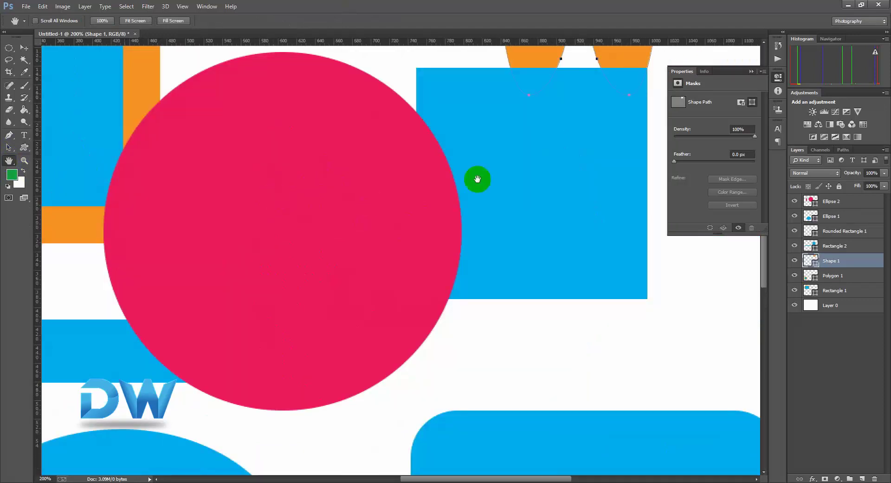
pyautogui.moveTo(429, 239); pyautogui.dragTo(417, 273)
pyautogui.moveTo(368, 232); pyautogui.dragTo(438, 188)
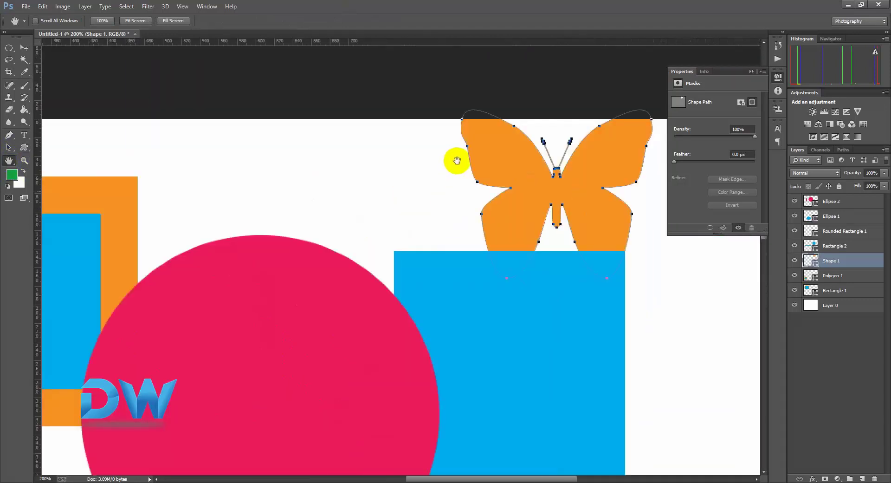
pyautogui.moveTo(392, 233); pyautogui.dragTo(455, 159)
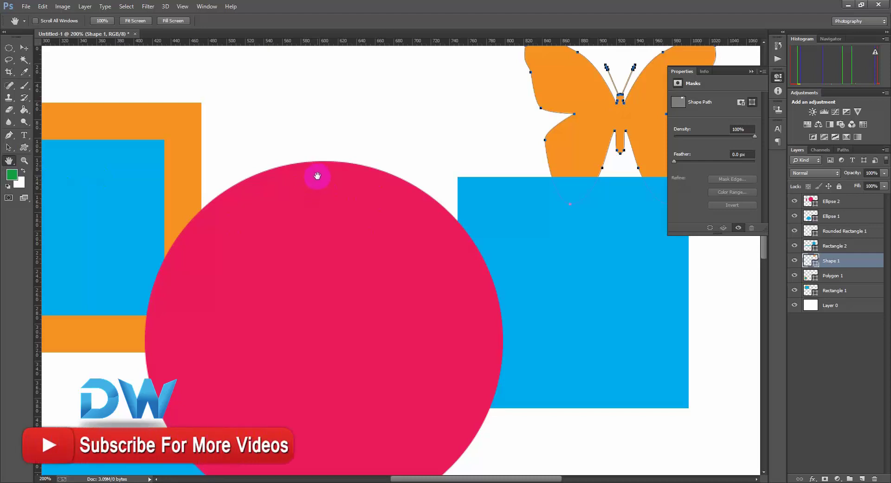
# Pan across to the tall pink ellipse and the rounded blue rectangle.
pyautogui.click(23, 49)
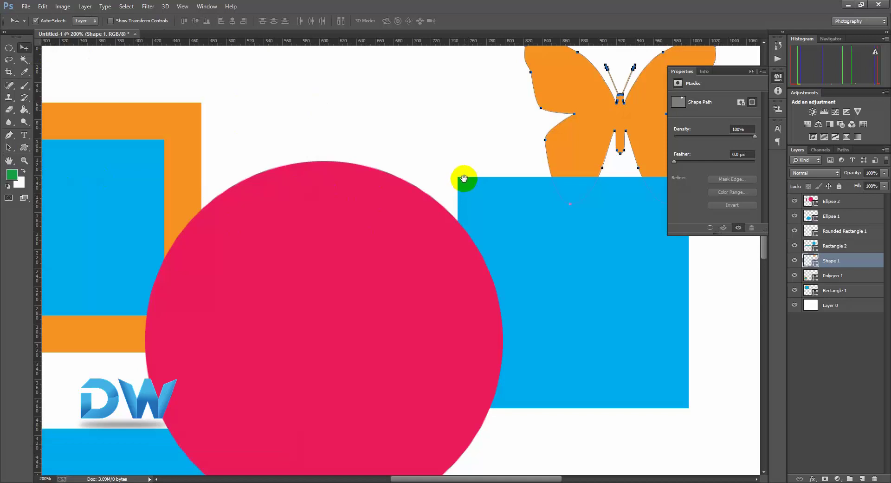
pyautogui.moveTo(390, 266); pyautogui.dragTo(529, 227)
pyautogui.moveTo(392, 267); pyautogui.dragTo(480, 225)
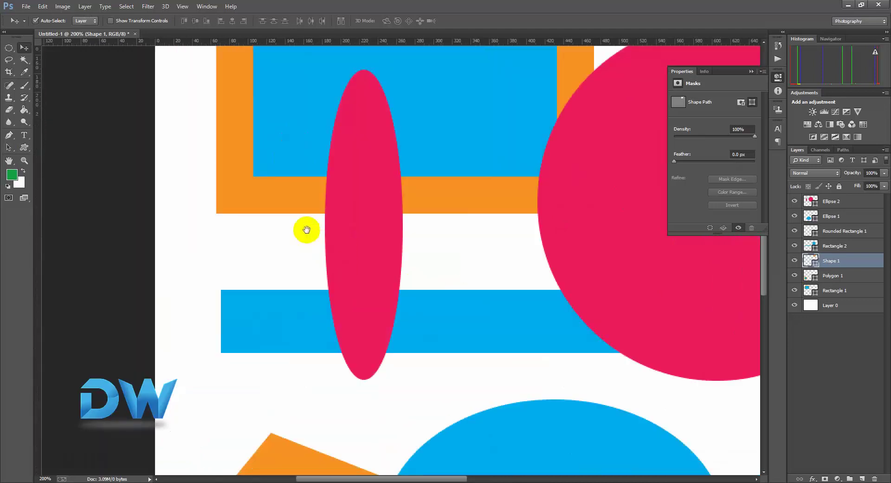
pyautogui.moveTo(306, 229); pyautogui.dragTo(263, 199)
pyautogui.moveTo(492, 277); pyautogui.dragTo(374, 233)
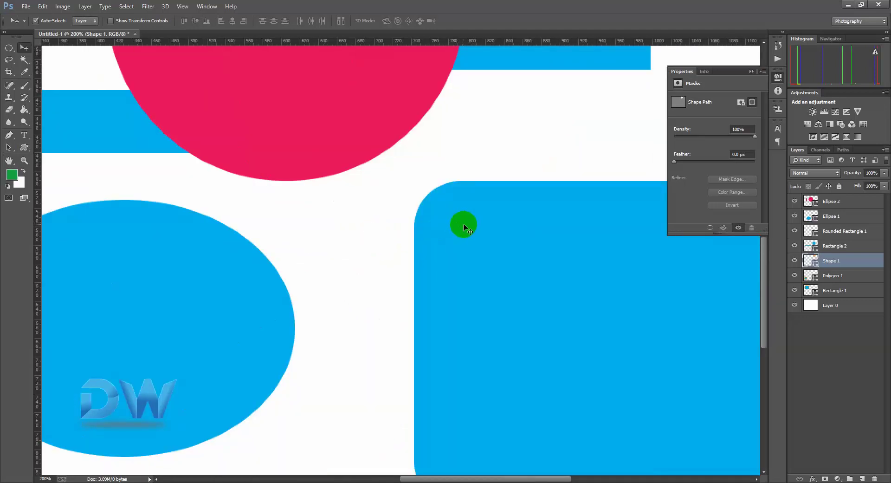
# Zoom out and delete the shape layers starting with Ellipse 2, leaving only Layer 0.
pyautogui.hotkey('ctrl', '-')
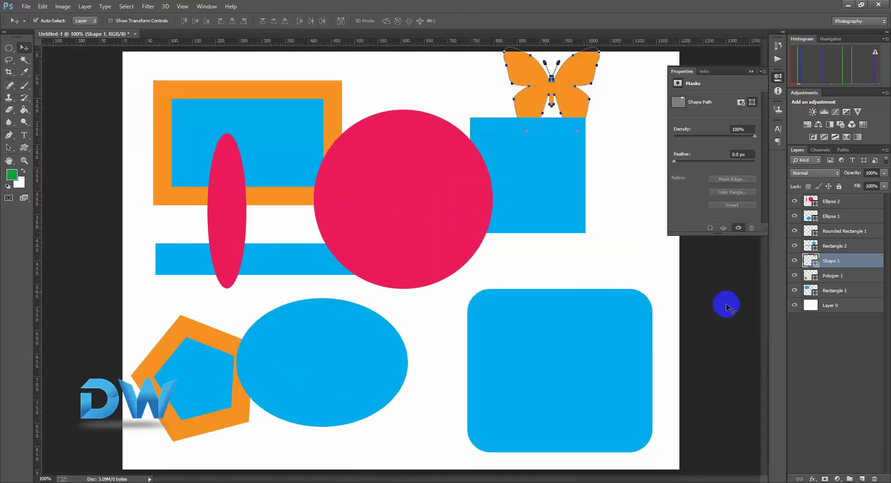
pyautogui.click(839, 207)
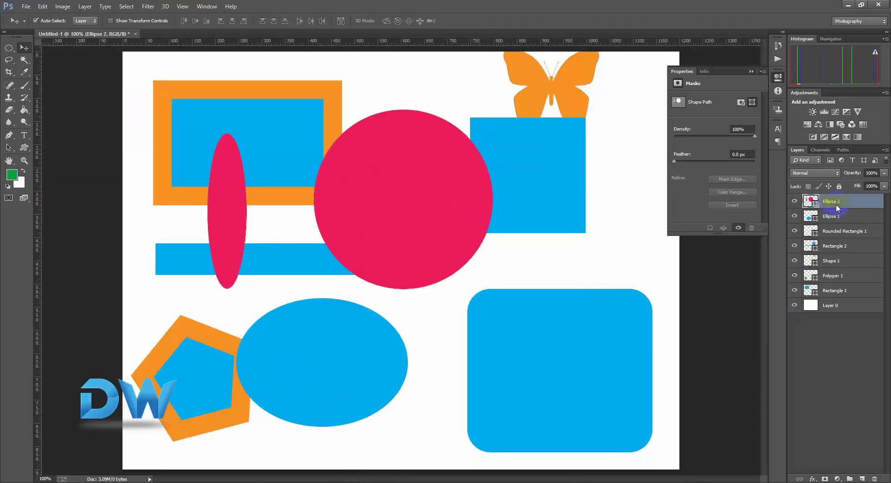
pyautogui.press('Delete')
pyautogui.press('Delete')
pyautogui.press('Delete')
pyautogui.press('Delete')
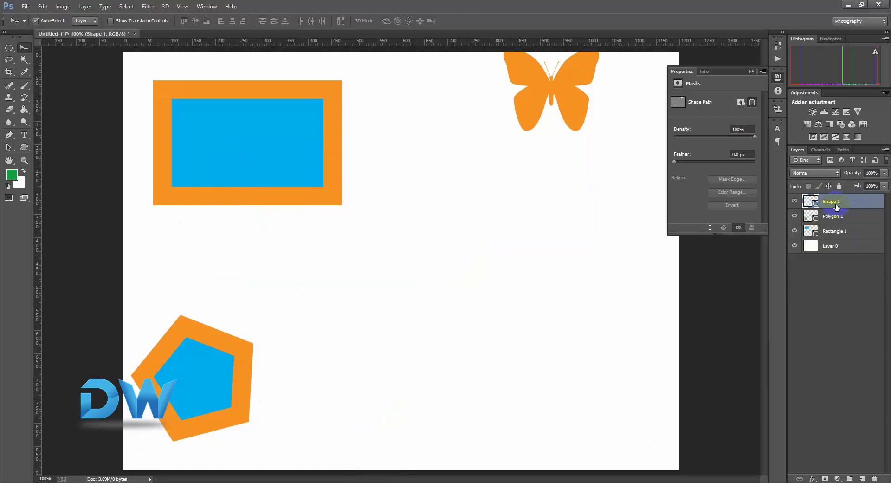
pyautogui.press('Delete')
pyautogui.press('Delete')
pyautogui.press('Delete')
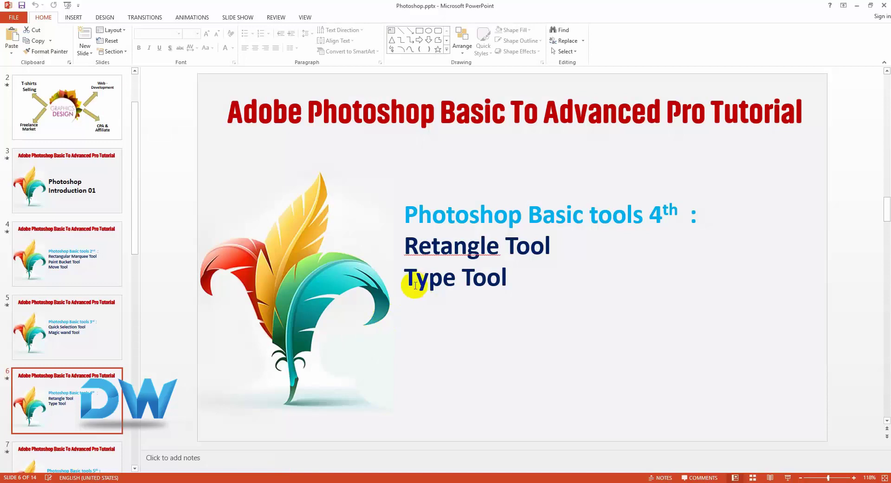
pyautogui.click(415, 284)
pyautogui.tripleClick(497, 279)
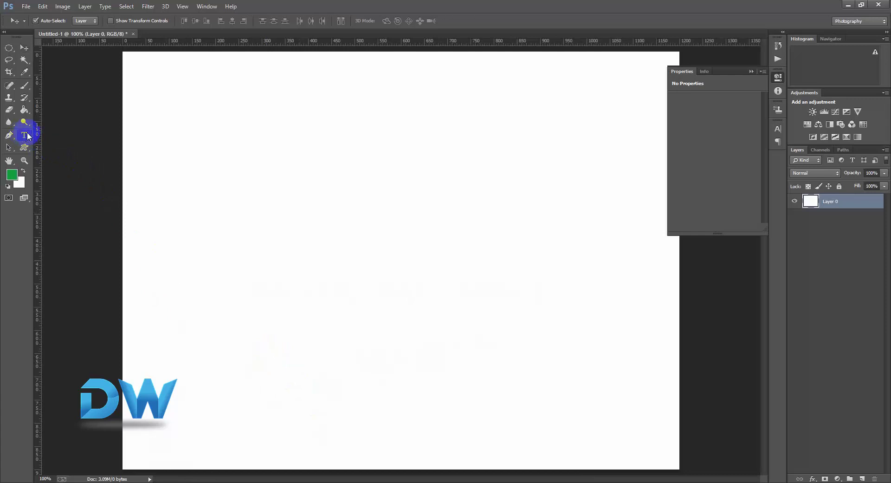
# Choose the Horizontal Type Tool and set the text colour to black.
pyautogui.moveTo(27, 135); pyautogui.dragTo(96, 135)
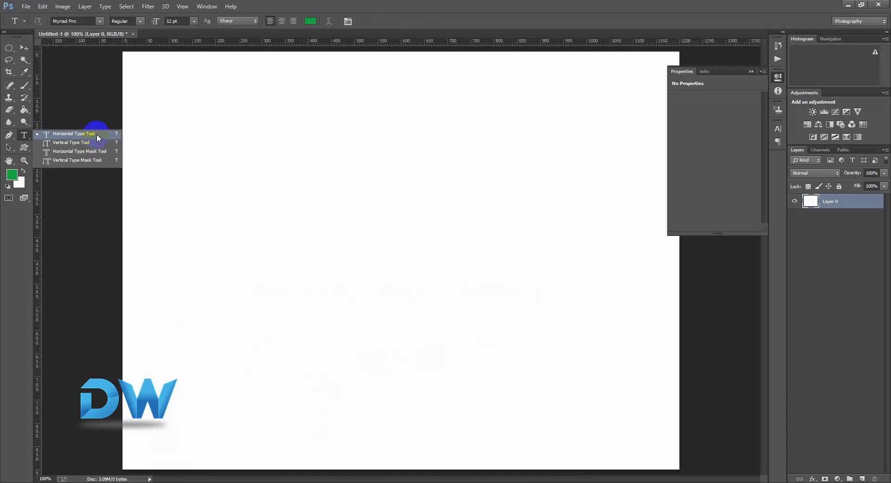
pyautogui.moveTo(98, 133); pyautogui.dragTo(97, 133)
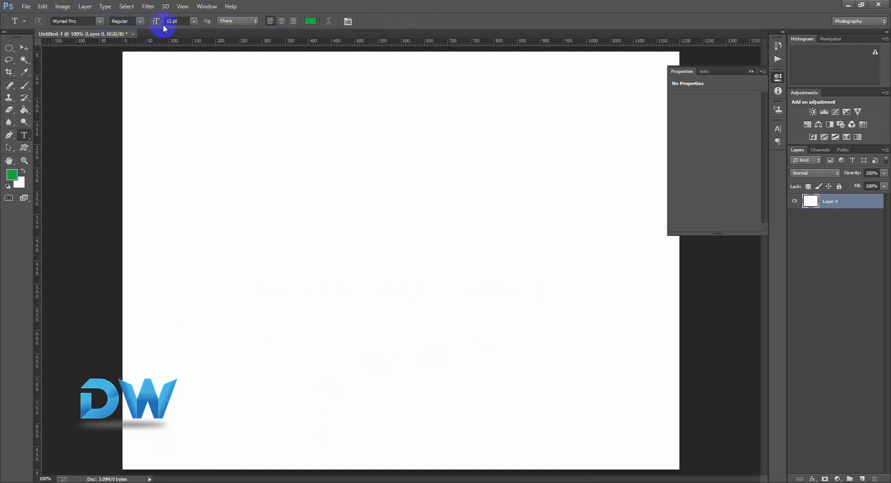
pyautogui.click(309, 21)
pyautogui.moveTo(353, 239); pyautogui.dragTo(340, 266)
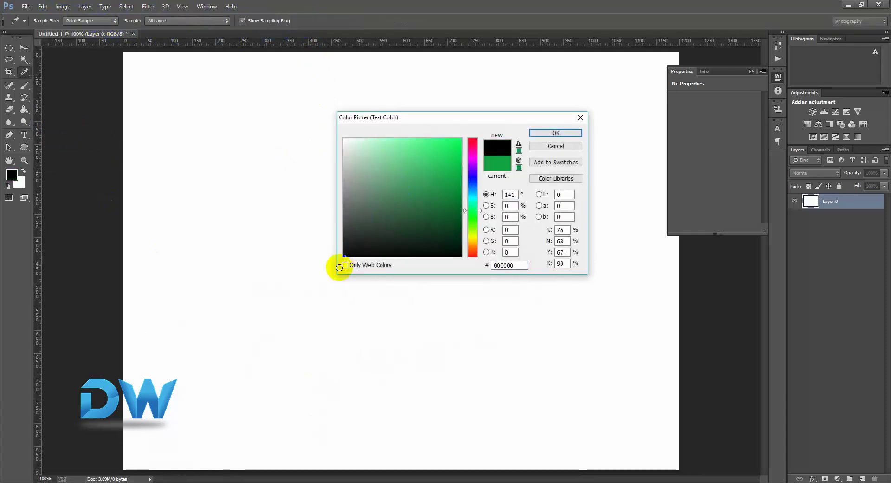
pyautogui.click(555, 133)
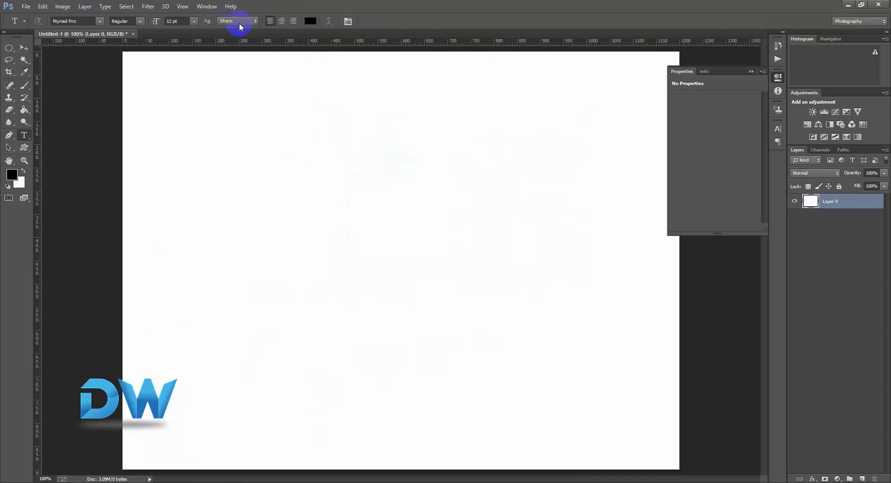
# Set the type to Myriad Pro Bold 36 pt and start a text layer mid-canvas.
pyautogui.click(194, 21)
pyautogui.click(192, 135)
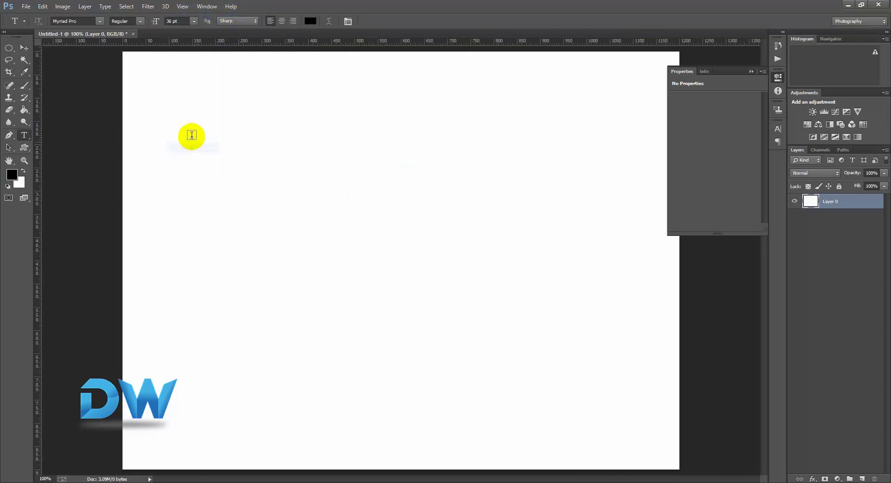
pyautogui.click(140, 22)
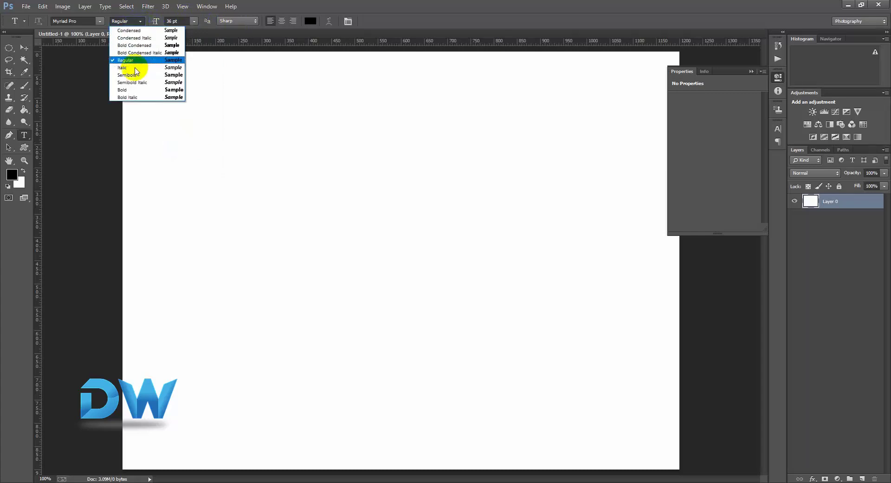
pyautogui.click(147, 91)
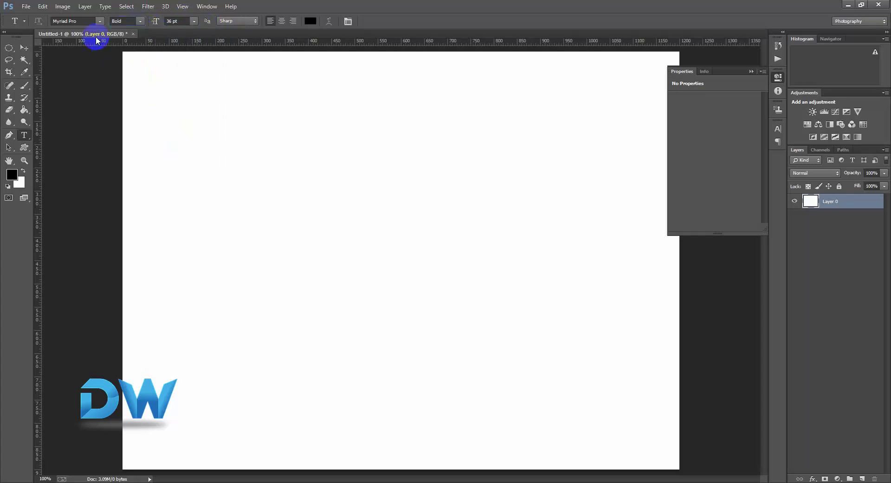
pyautogui.click(99, 21)
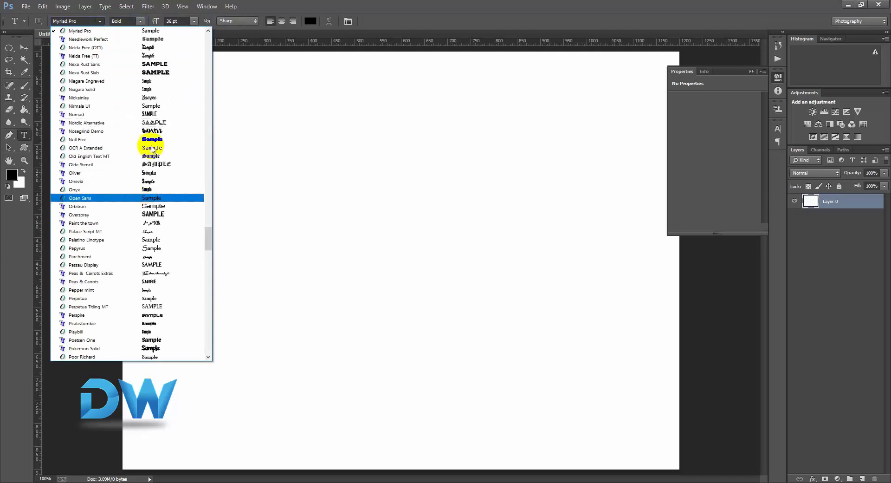
pyautogui.click(411, 18)
pyautogui.click(266, 176)
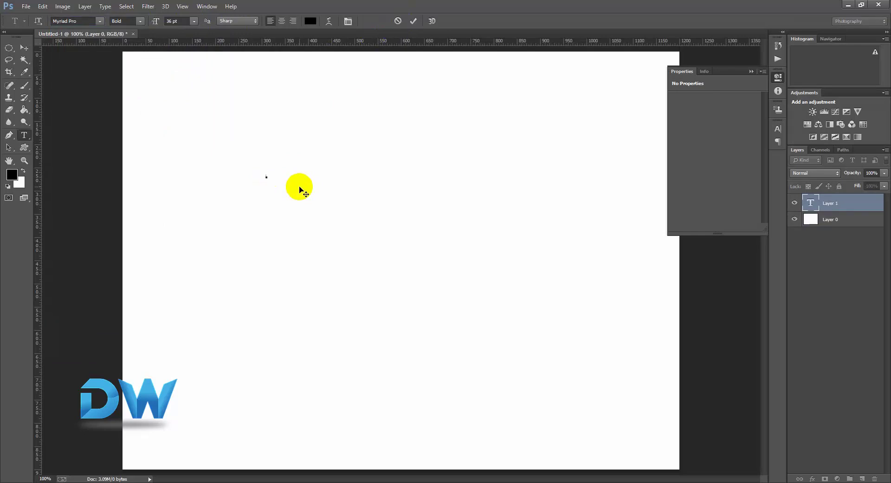
# Type 'NEW Video', 'for begginer' and a line of 'sdf' placeholder words, then commit.
pyautogui.write('NEW V ')
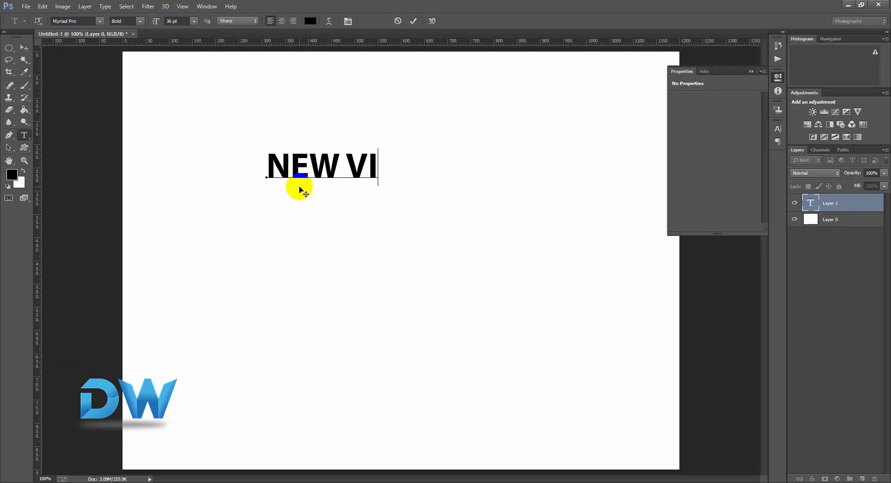
pyautogui.write('deo')
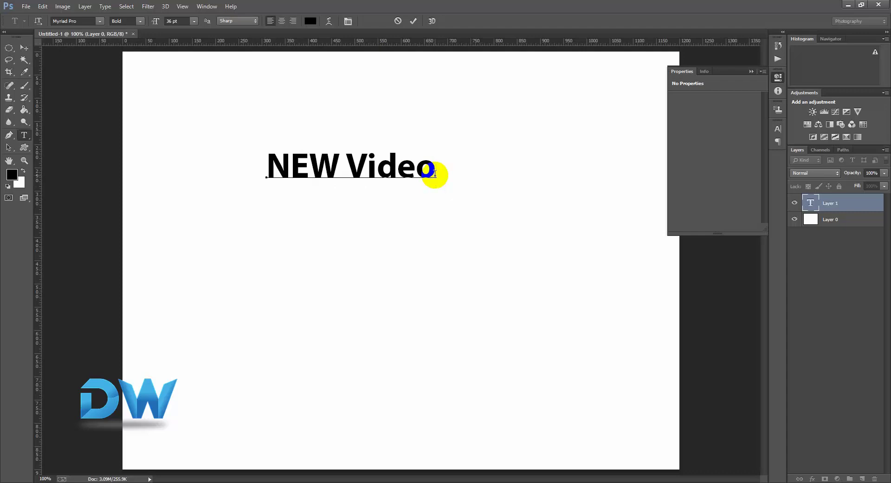
pyautogui.write('b')
pyautogui.press('Left')
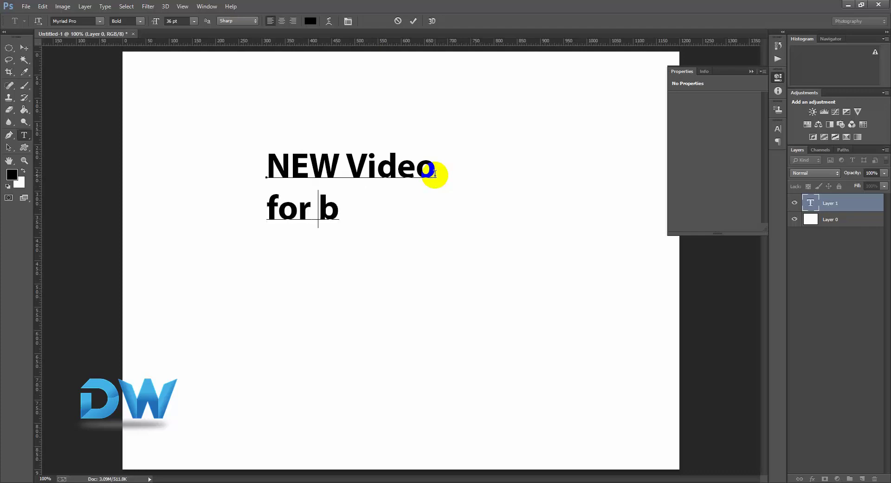
pyautogui.write('begg')
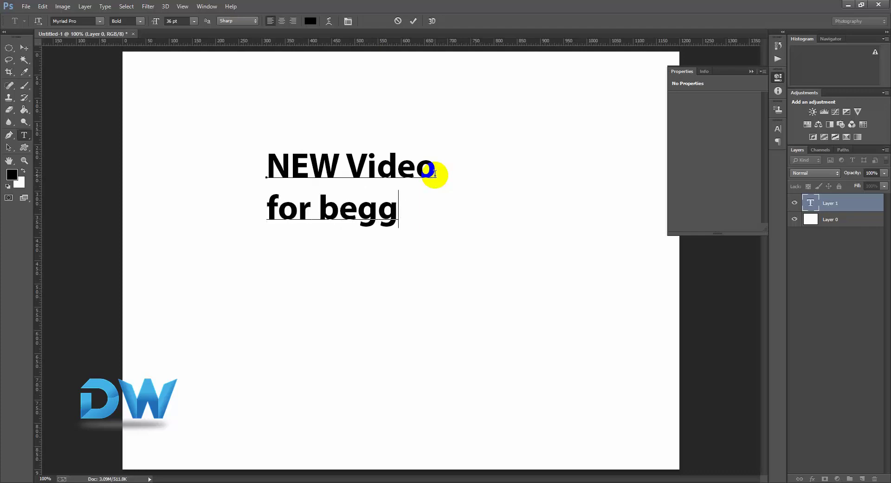
pyautogui.write('einer')
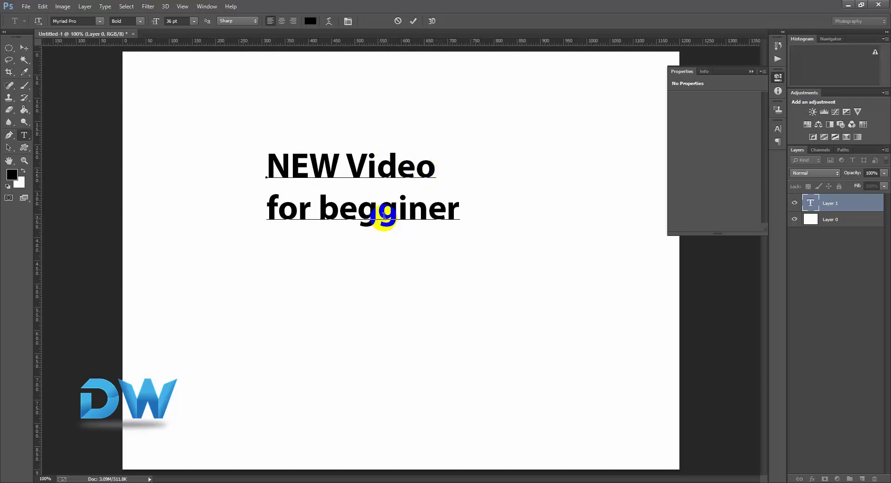
pyautogui.write('sdfsdf sdf sdf')
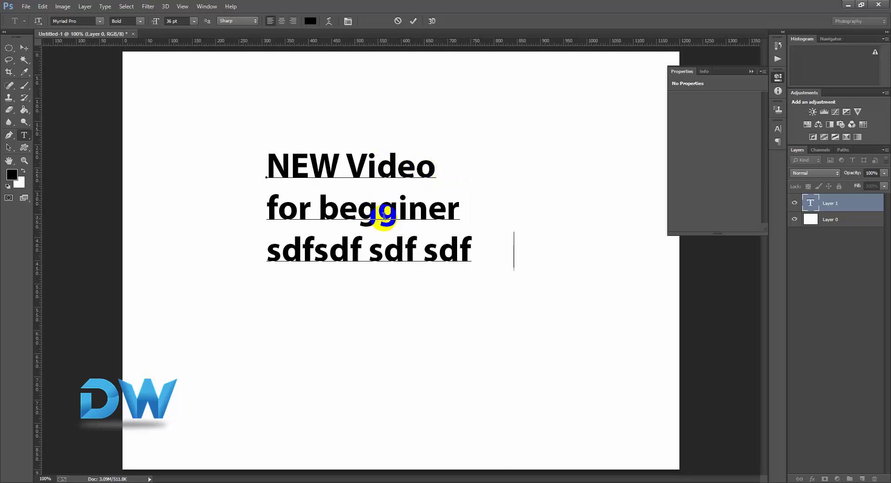
pyautogui.write(' sdf sdf sdf')
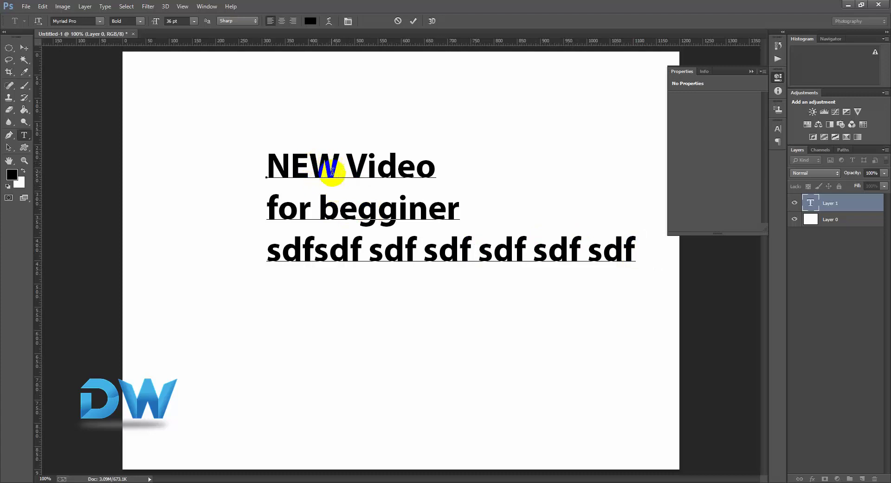
pyautogui.click(26, 48)
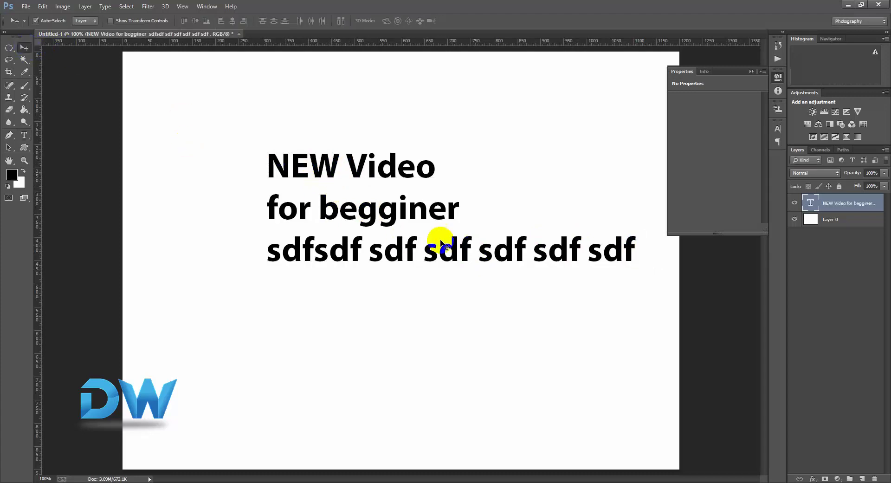
# Move the text block to the top-left and recolour it red (ef0101).
pyautogui.moveTo(401, 210); pyautogui.dragTo(294, 151)
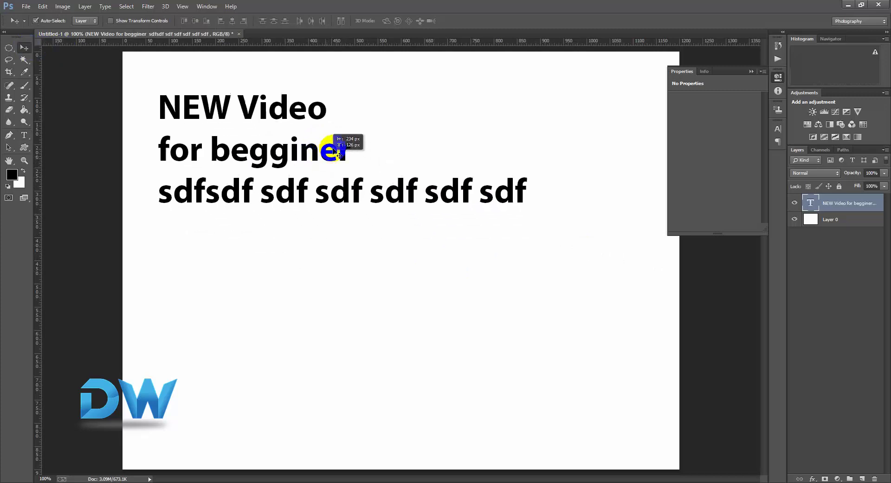
pyautogui.click(30, 138)
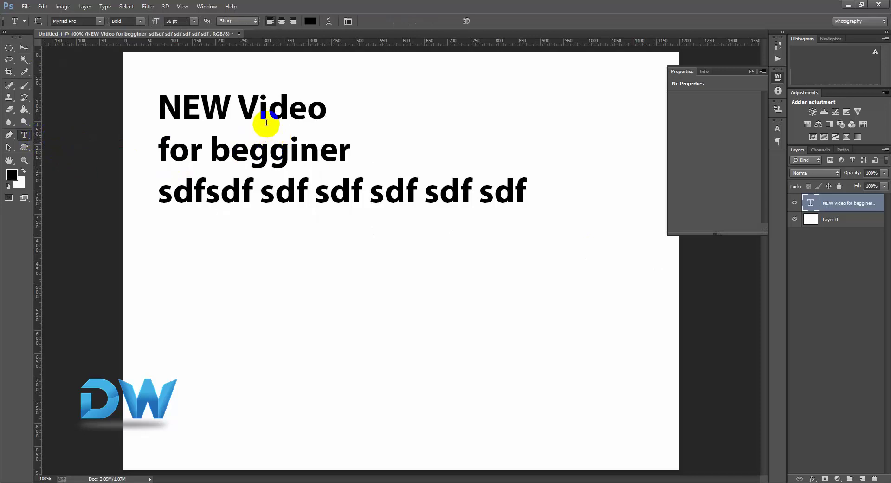
pyautogui.click(309, 22)
pyautogui.click(460, 146)
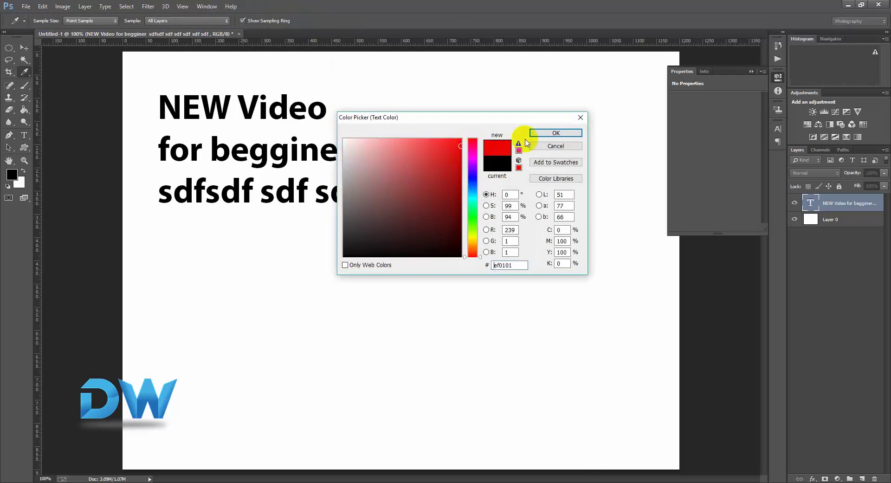
pyautogui.click(555, 133)
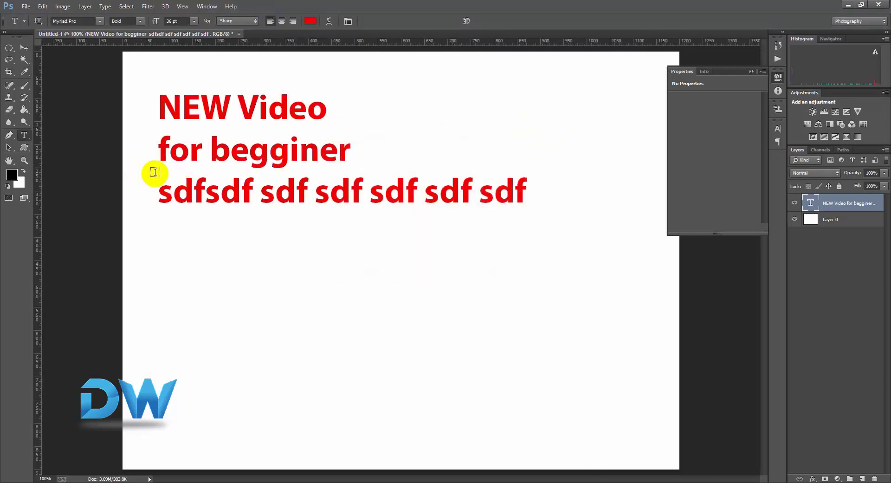
pyautogui.moveTo(219, 106); pyautogui.dragTo(209, 91)
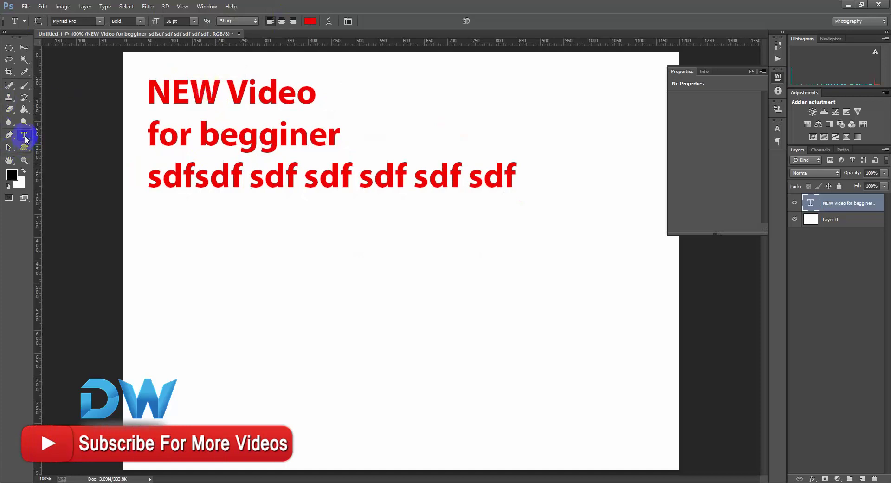
pyautogui.moveTo(25, 135); pyautogui.dragTo(77, 145)
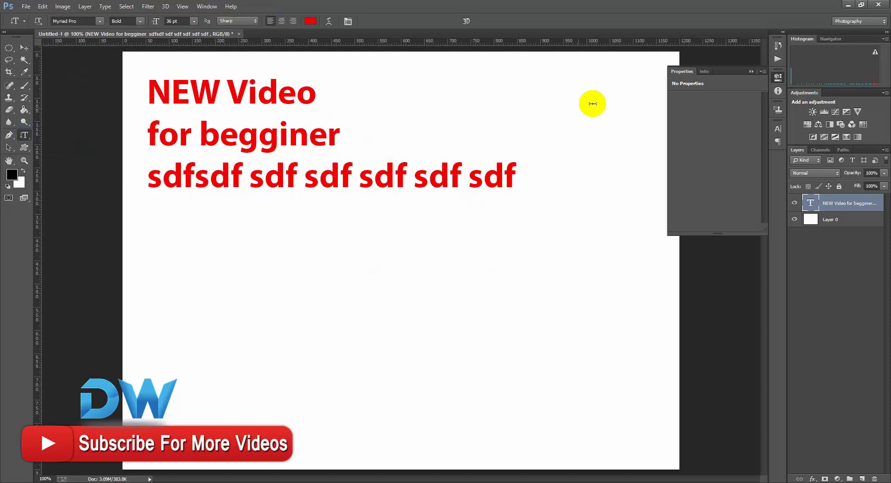
# Add vertical text 'newvideo' near the canvas's top right and nudge it into place.
pyautogui.click(563, 84)
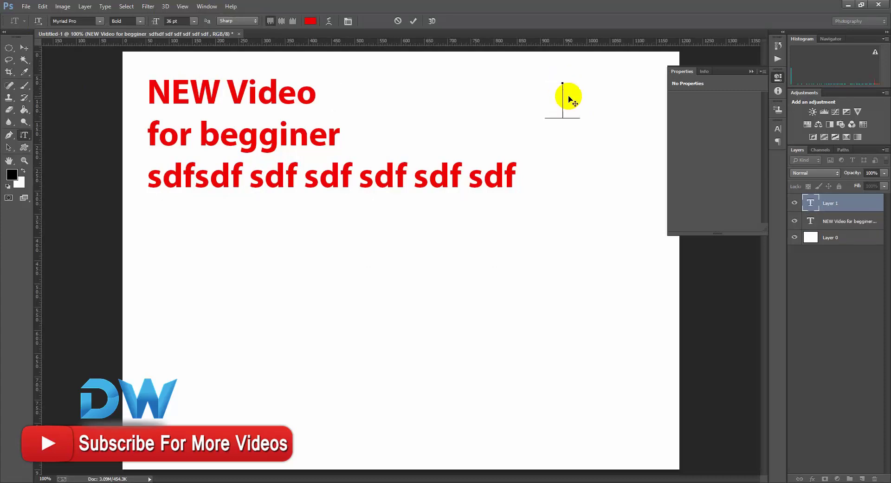
pyautogui.write('newvideo')
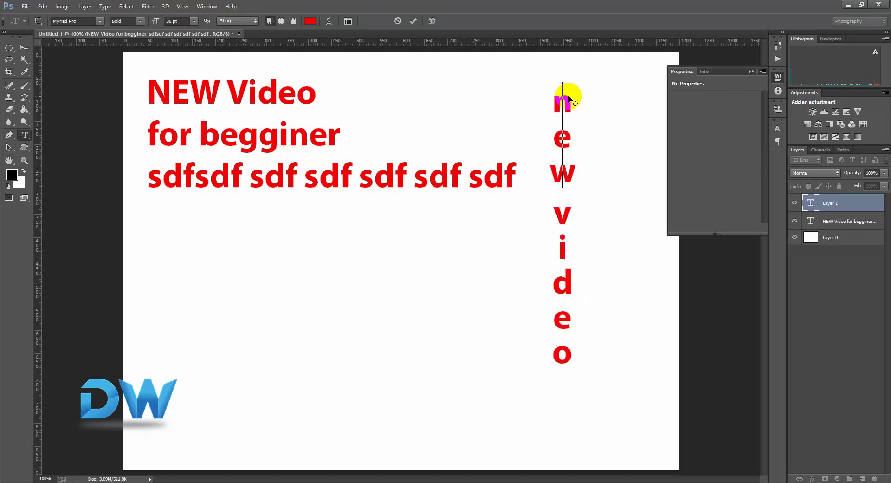
pyautogui.click(23, 47)
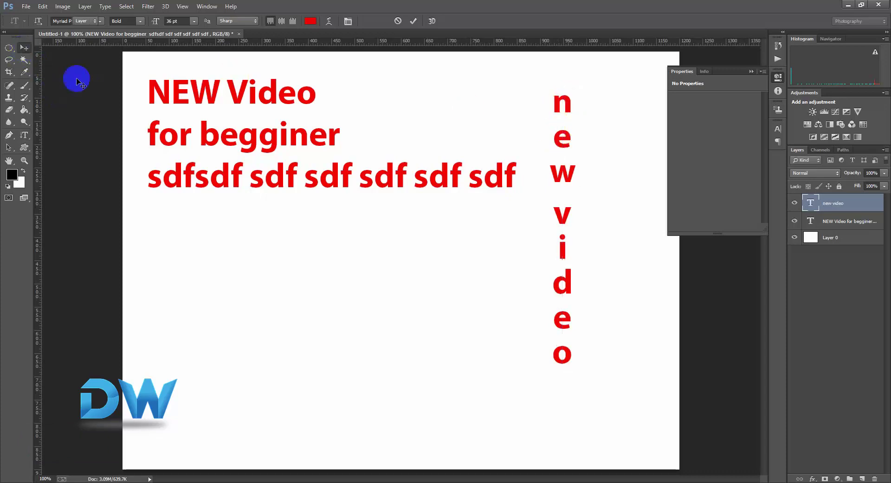
pyautogui.moveTo(557, 195); pyautogui.dragTo(561, 205)
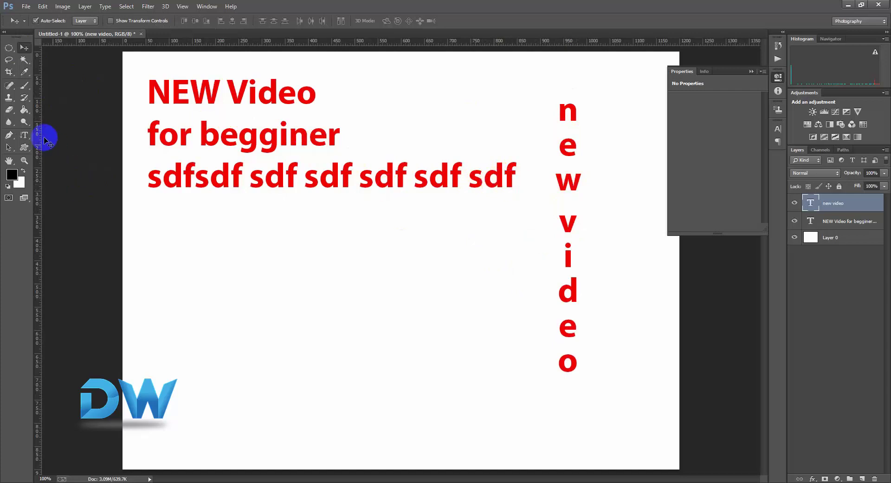
pyautogui.click(24, 134)
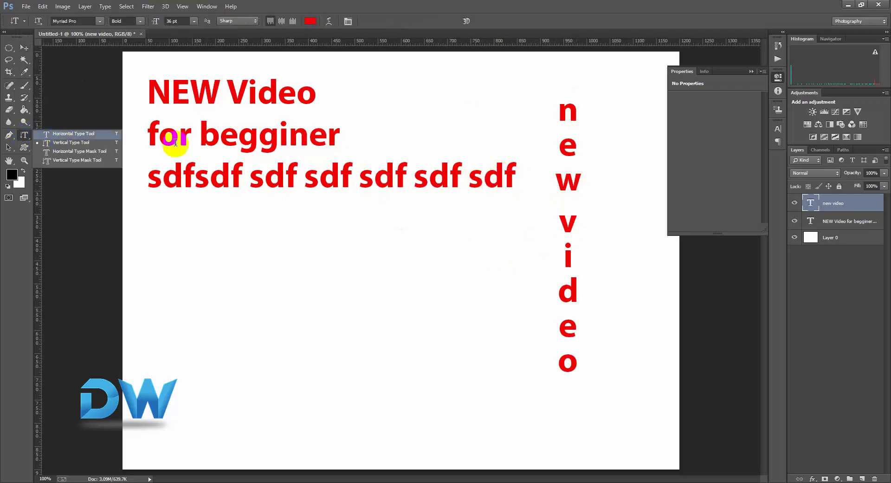
# Select and delete the 'sdf' placeholder third line of the red heading.
pyautogui.click(73, 134)
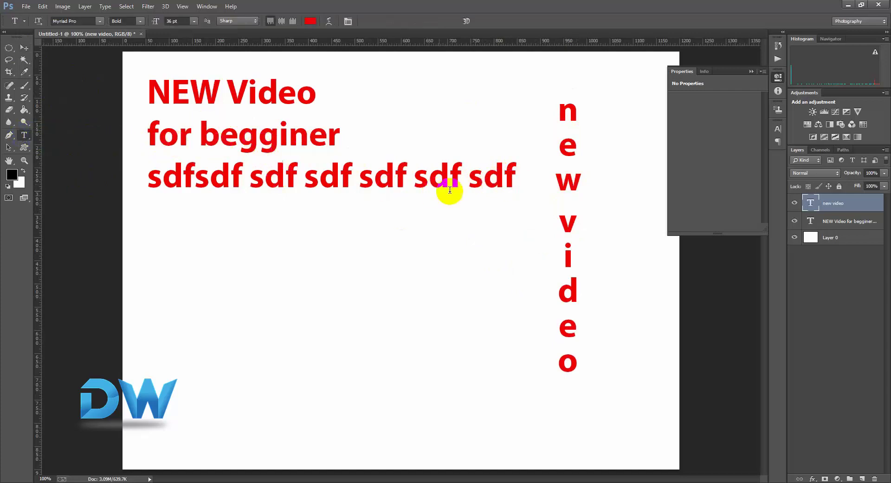
pyautogui.click(511, 176)
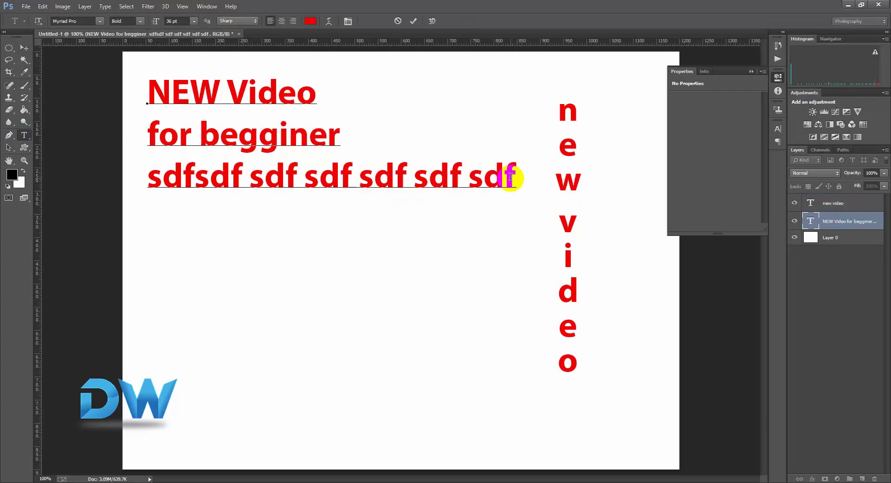
pyautogui.press('BackSpace')
pyautogui.press('BackSpace')
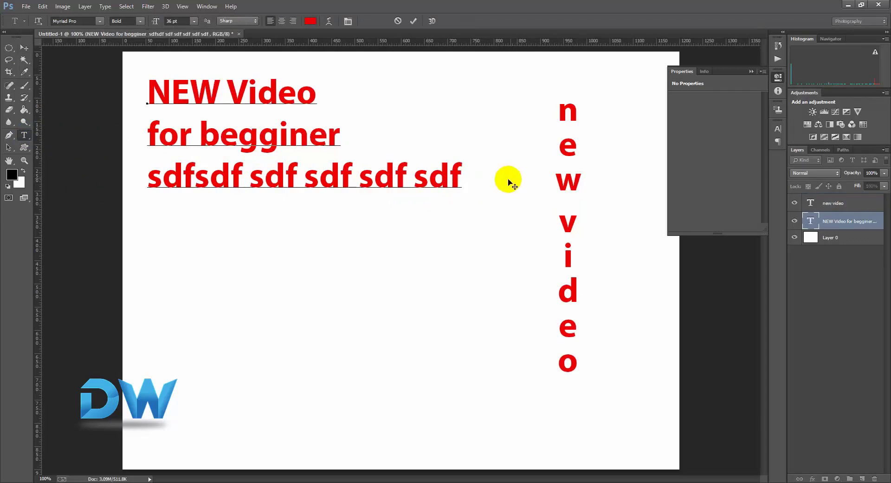
pyautogui.press('BackSpace')
pyautogui.press('BackSpace')
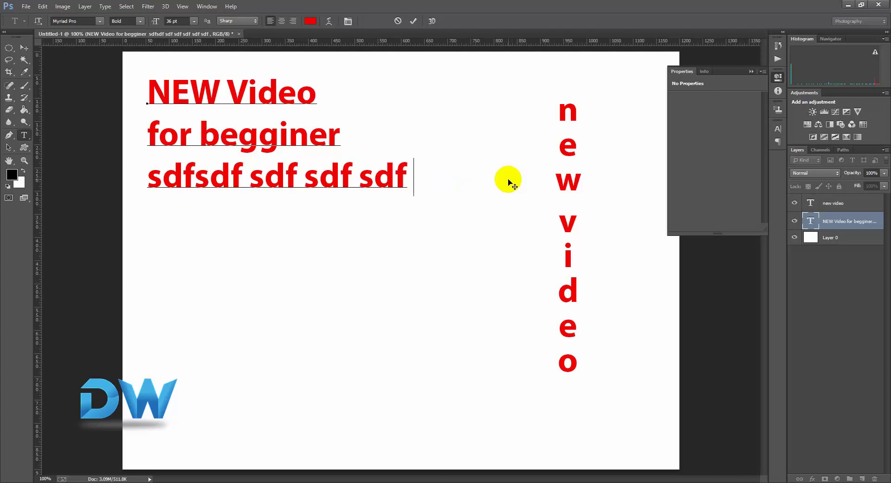
pyautogui.click(231, 130)
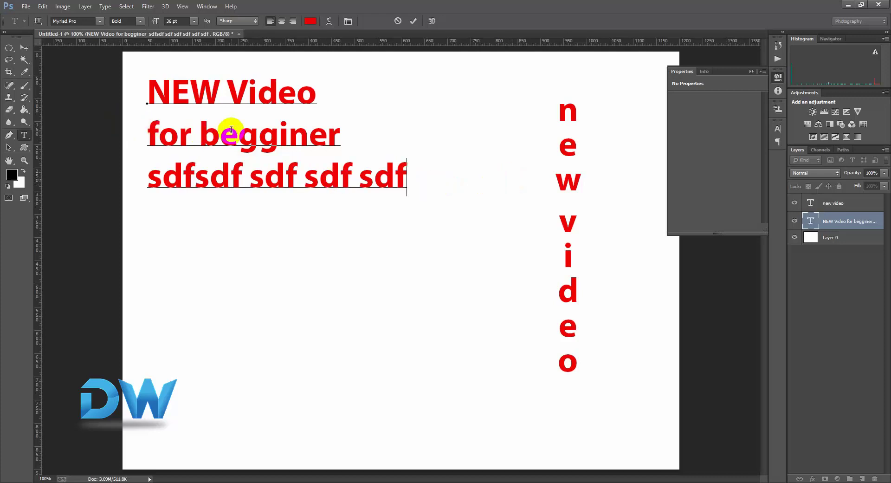
pyautogui.write('sd kjkj')
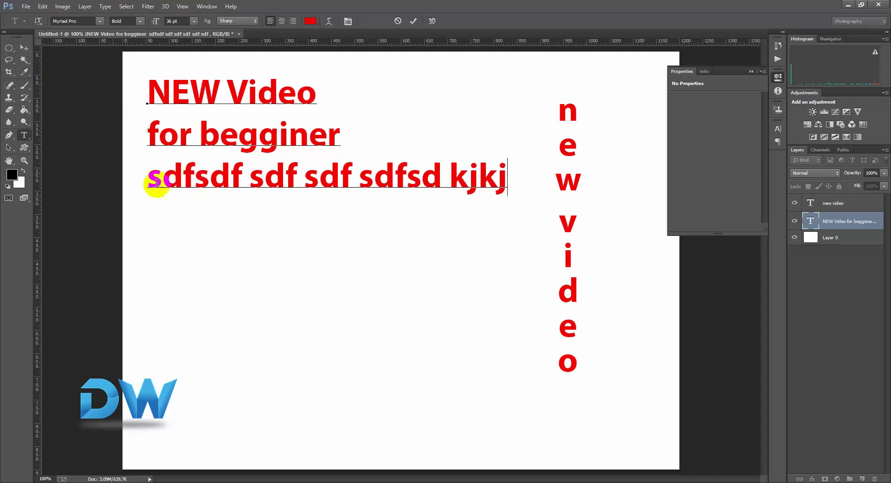
pyautogui.moveTo(148, 177); pyautogui.dragTo(520, 192)
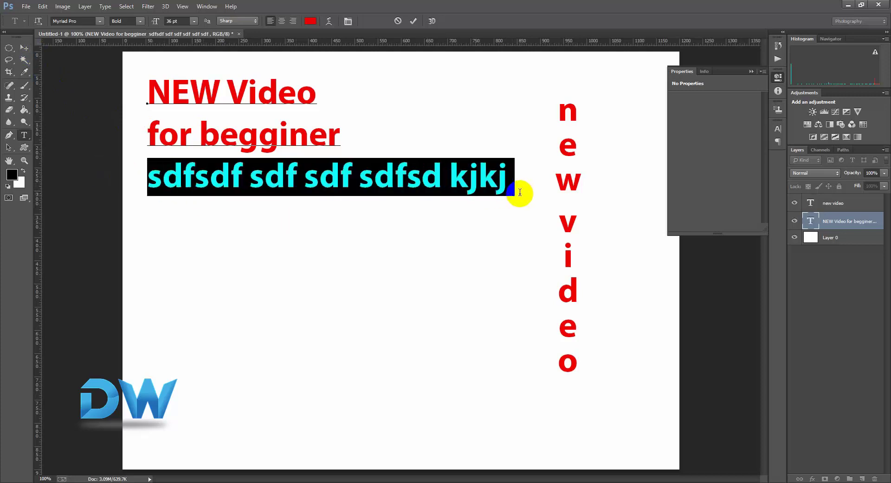
pyautogui.press('BackSpace')
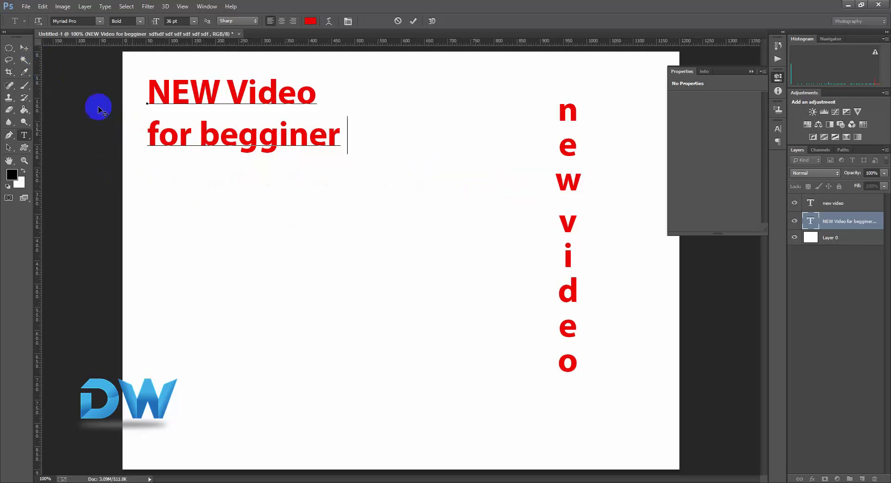
# Trim the vertical text from 'new video' down to 'nev' and commit it.
pyautogui.click(24, 48)
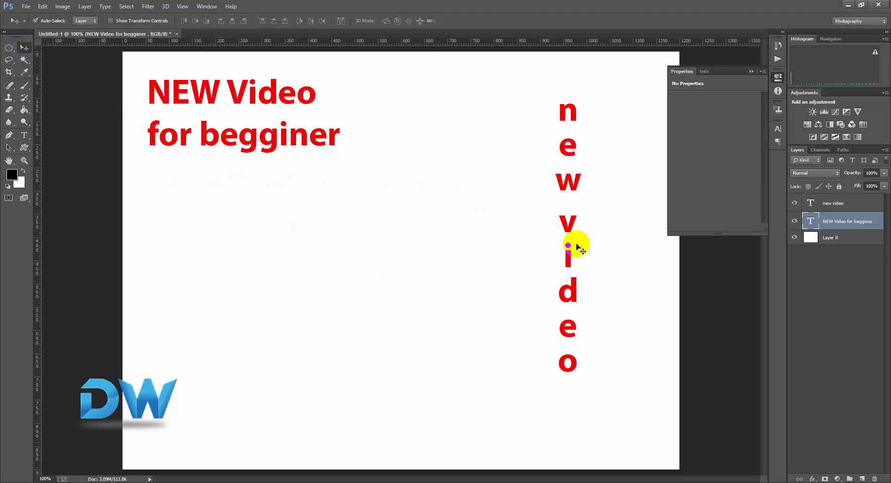
pyautogui.click(56, 138)
pyautogui.click(23, 149)
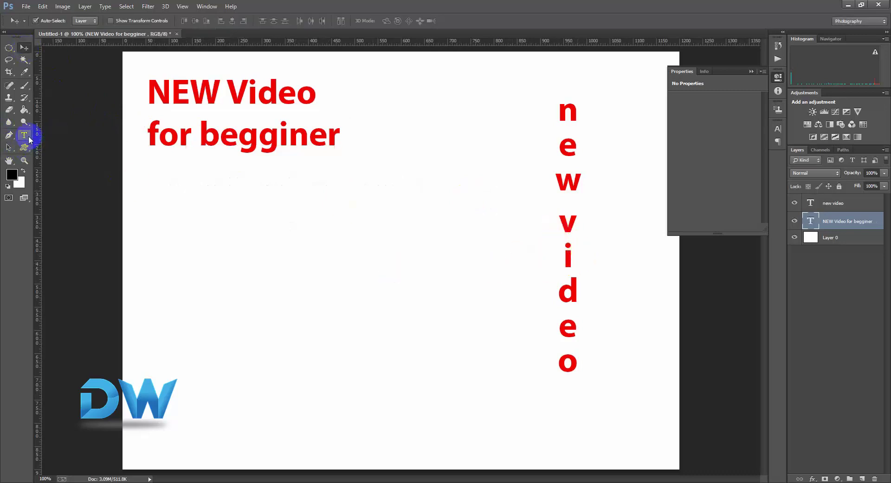
pyautogui.moveTo(29, 138); pyautogui.dragTo(69, 139)
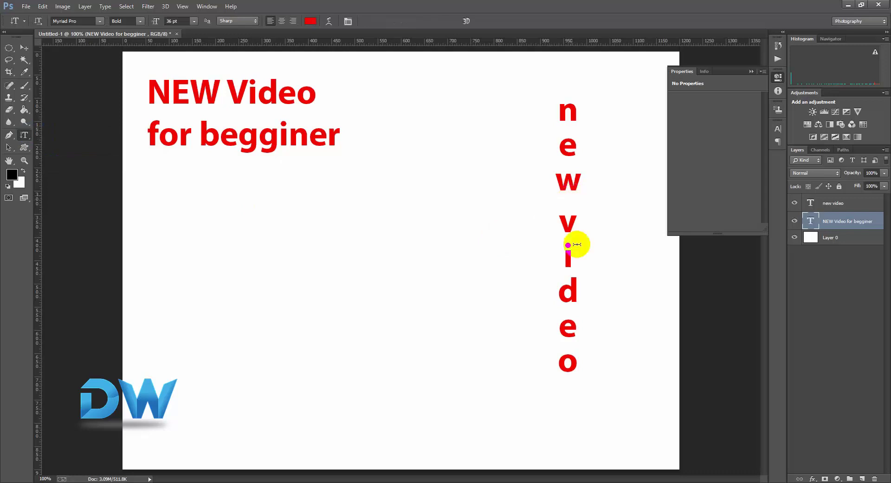
pyautogui.click(568, 363)
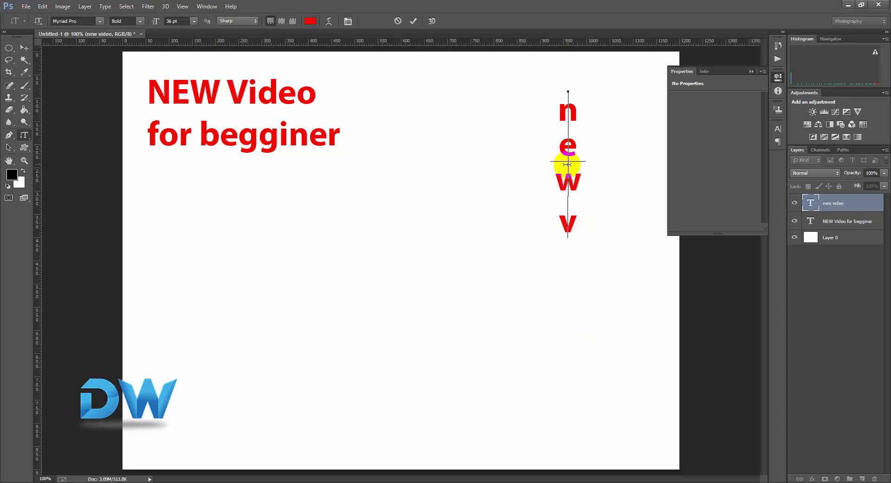
pyautogui.press('Delete')
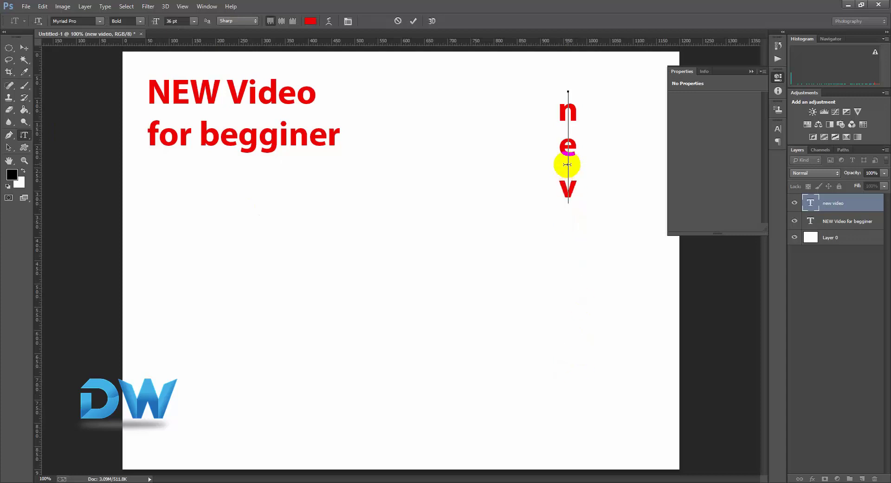
pyautogui.click(28, 47)
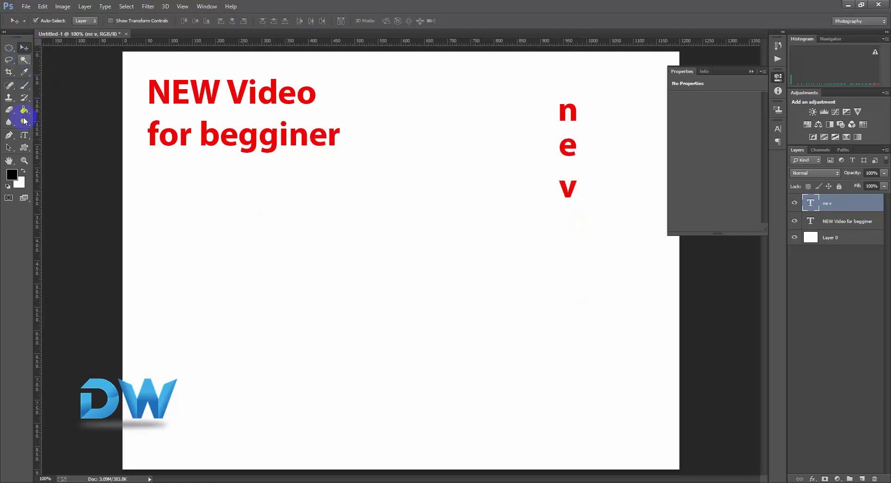
# Draw a wide rectangle below the heading, stretching nearly across the canvas.
pyautogui.moveTo(24, 134); pyautogui.dragTo(52, 146)
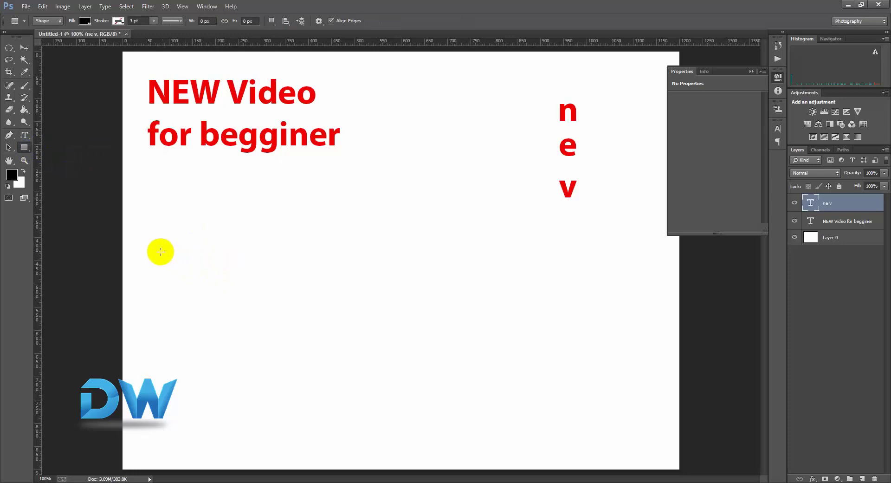
pyautogui.moveTo(152, 250); pyautogui.dragTo(420, 310)
pyautogui.moveTo(592, 331); pyautogui.dragTo(665, 333)
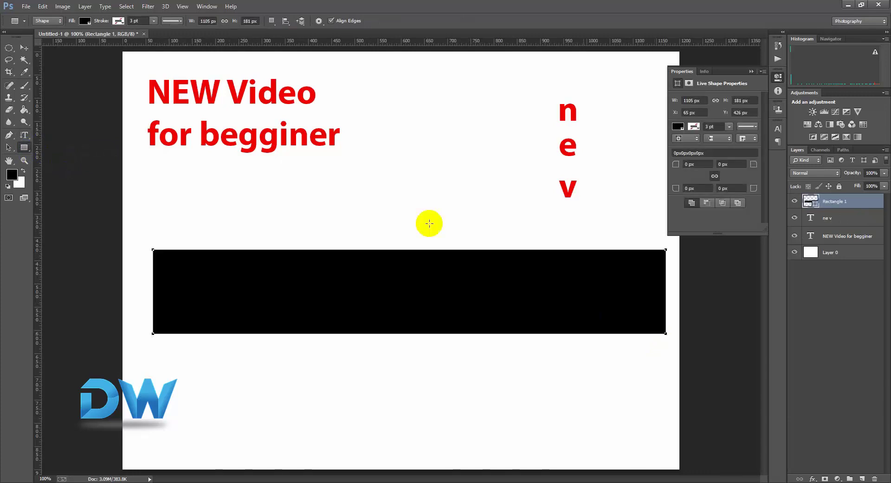
# Fill the rectangle with bright yellow.
pyautogui.click(86, 21)
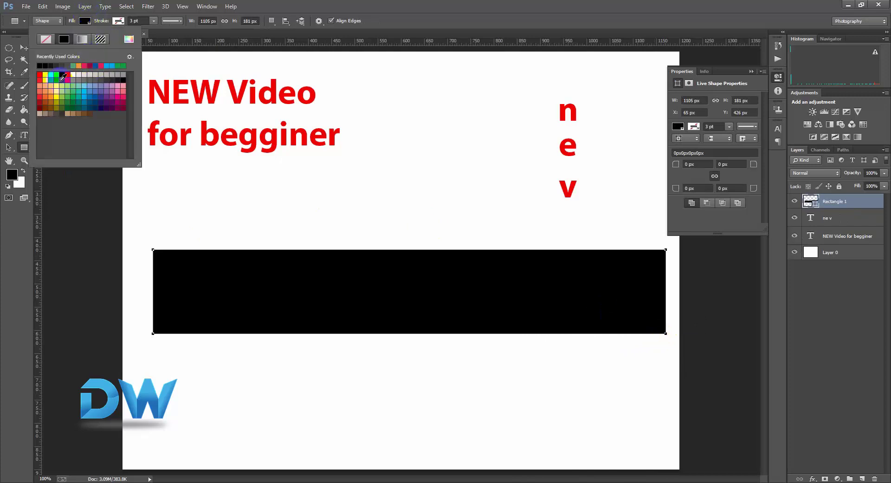
pyautogui.click(57, 85)
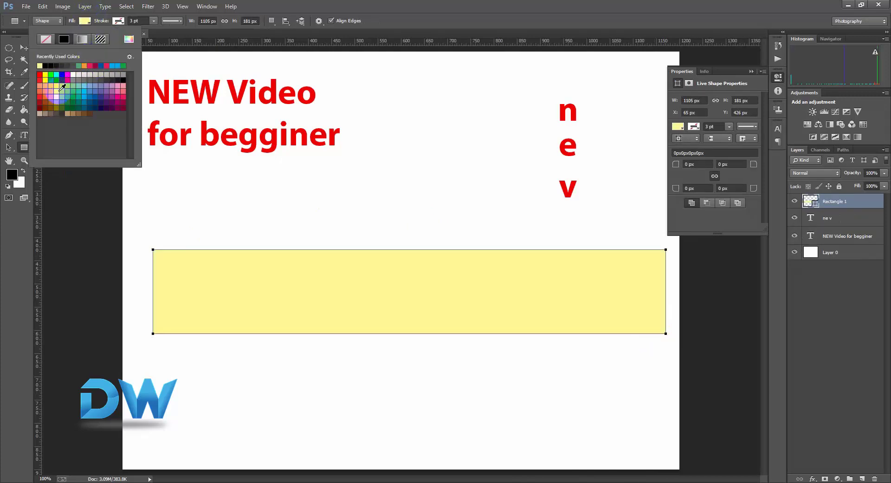
pyautogui.click(62, 88)
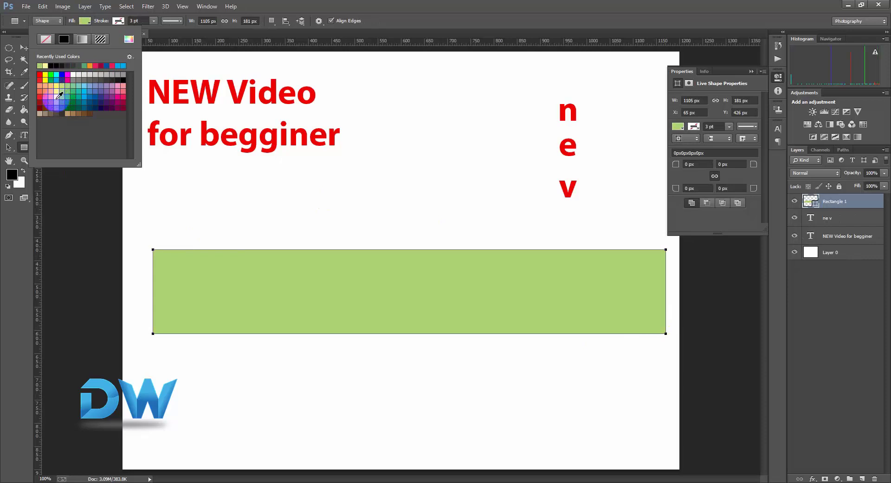
pyautogui.click(55, 98)
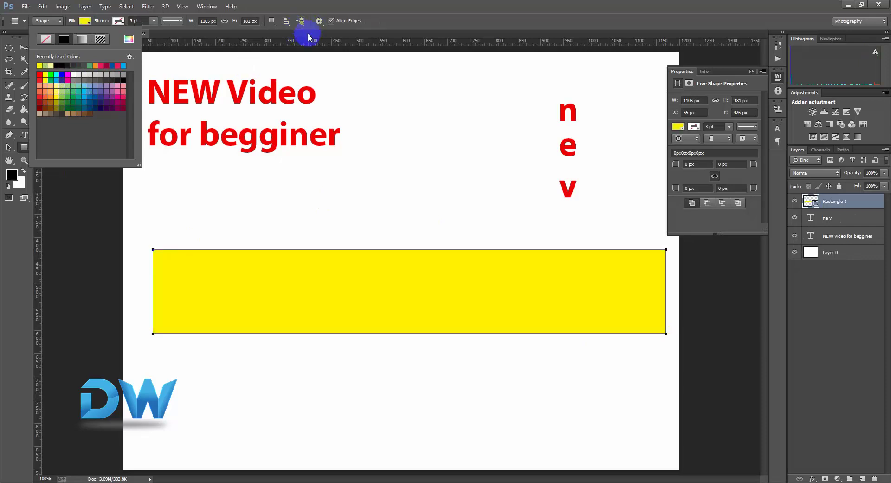
pyautogui.click(119, 20)
# Give the rectangle a solid black border 8.6 pt wide.
pyautogui.click(118, 20)
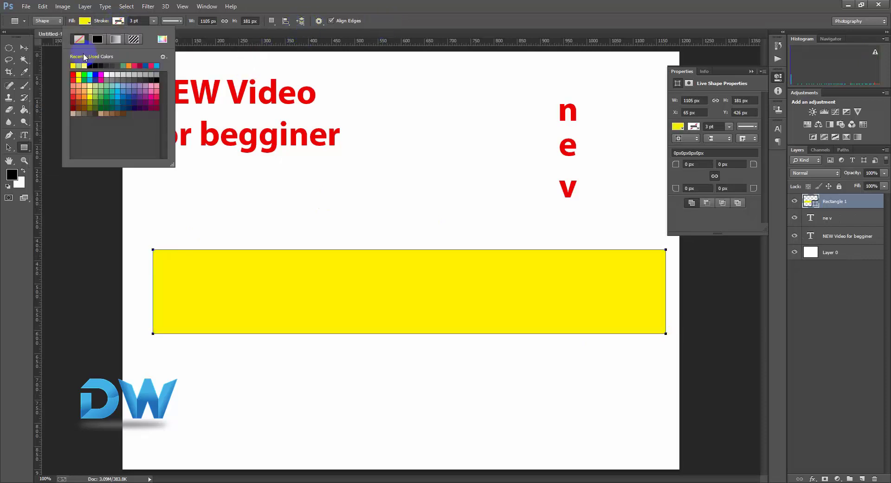
pyautogui.click(98, 40)
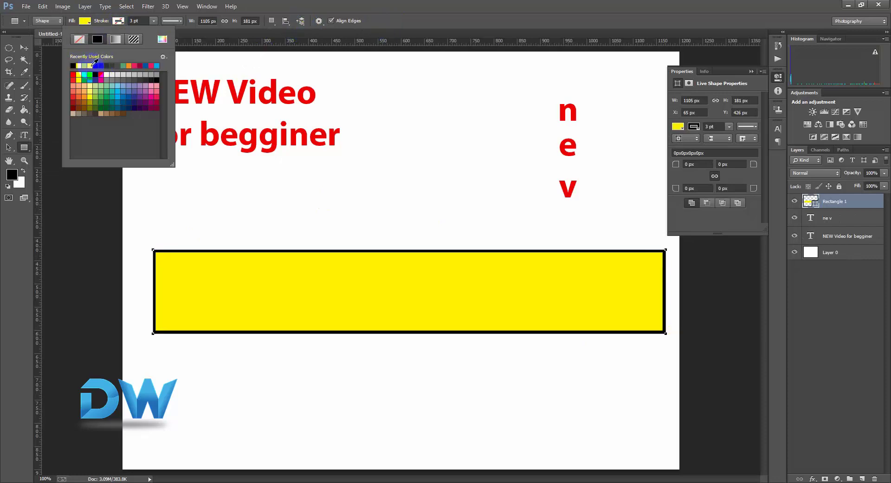
pyautogui.click(135, 40)
pyautogui.click(152, 21)
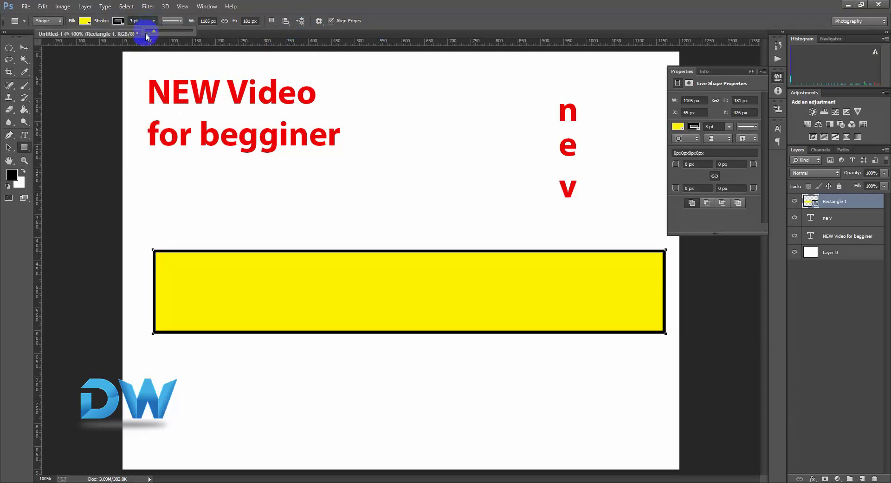
pyautogui.moveTo(157, 33); pyautogui.dragTo(158, 31)
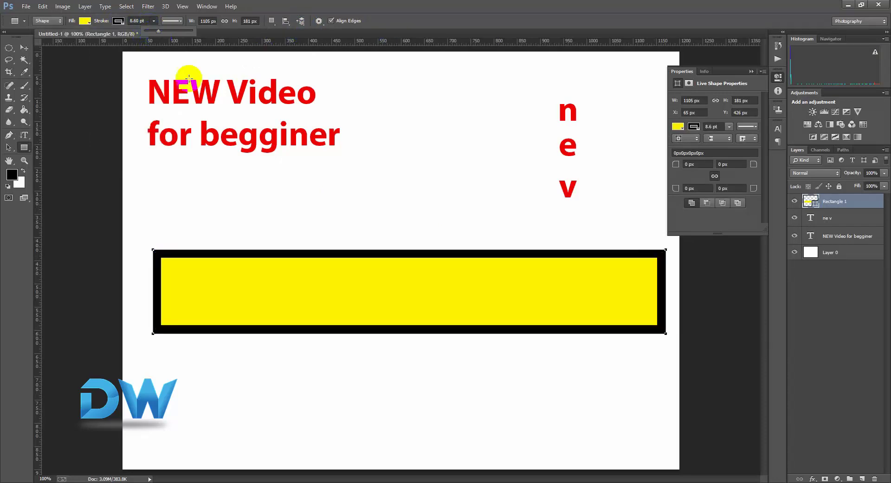
pyautogui.moveTo(24, 135); pyautogui.dragTo(60, 138)
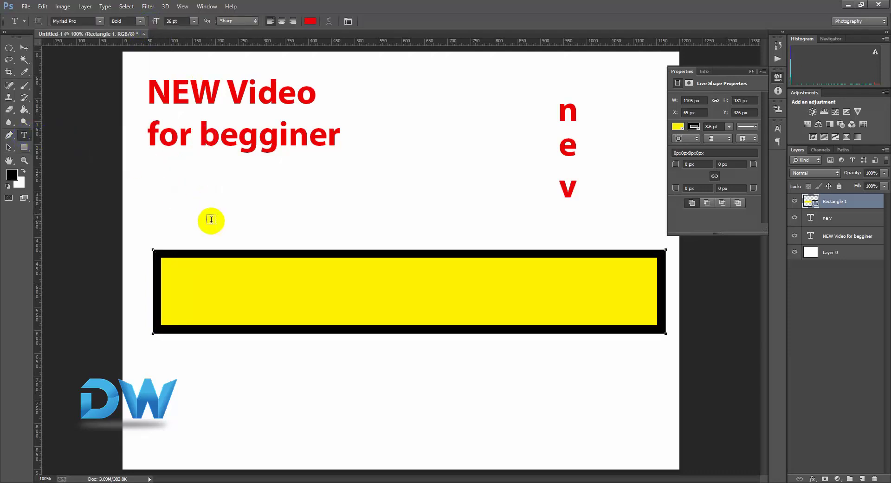
# Type 'Basic to Advanced pro pack' above the yellow rectangle and commit it.
pyautogui.click(211, 221)
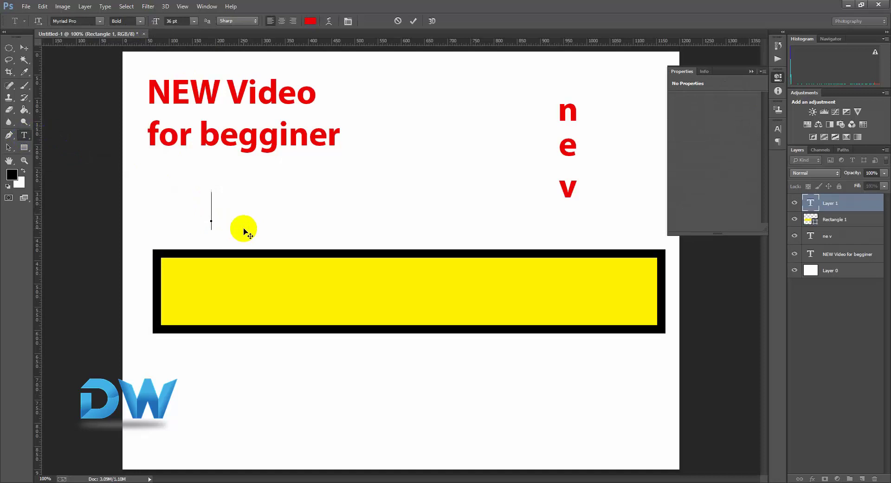
pyautogui.write('B')
pyautogui.press('BackSpace')
pyautogui.write('Basic to ')
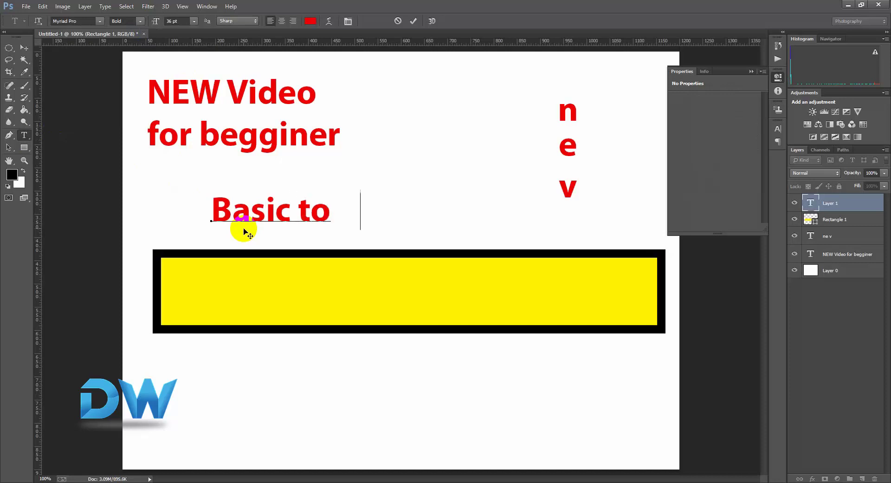
pyautogui.write('Advanced pro')
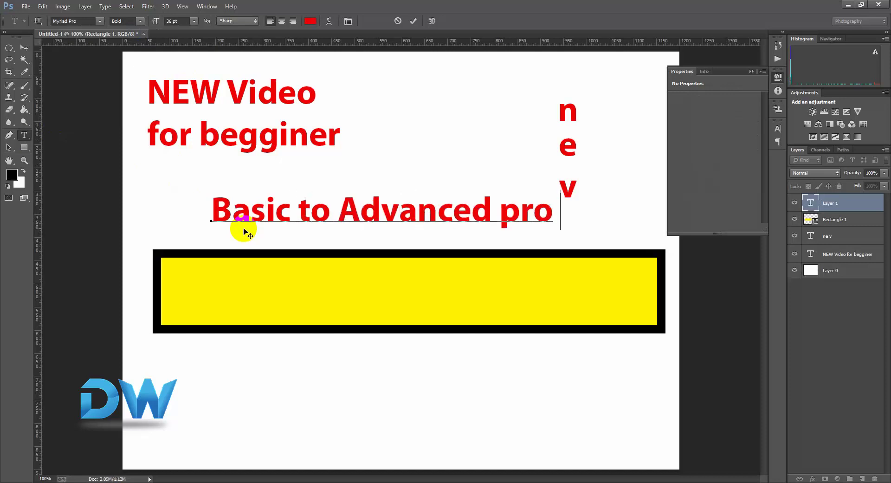
pyautogui.write(' pack')
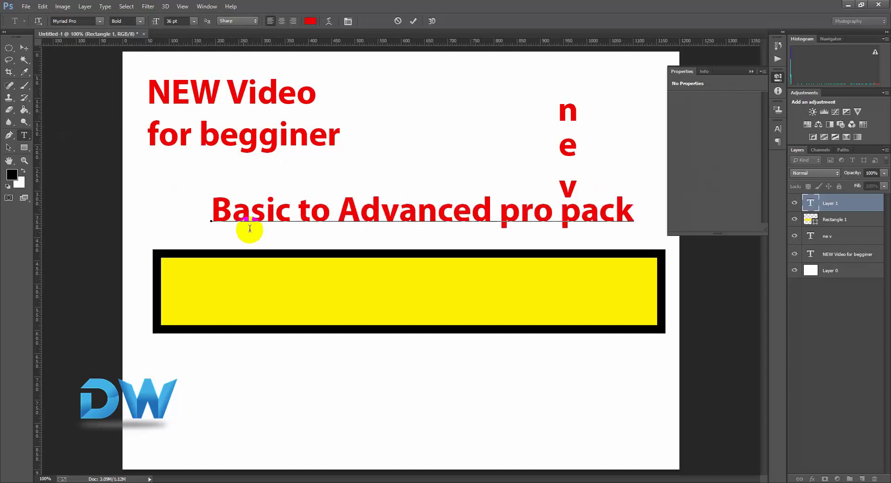
pyautogui.click(24, 47)
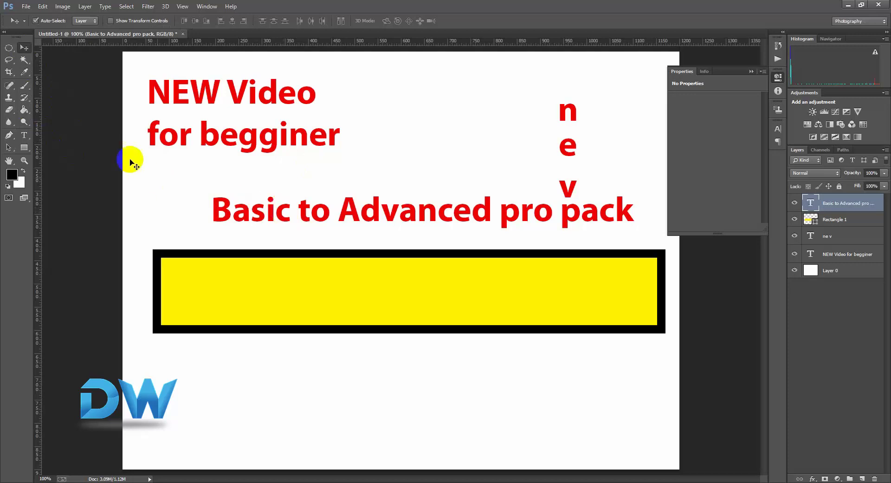
# Make the 'Basic to Advanced pro pack' text black and move it inside the yellow banner.
pyautogui.click(32, 139)
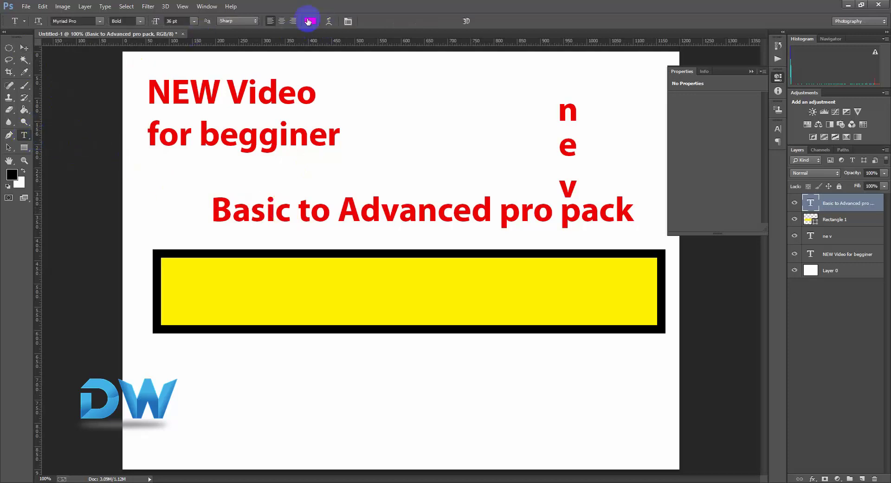
pyautogui.click(310, 21)
pyautogui.click(344, 256)
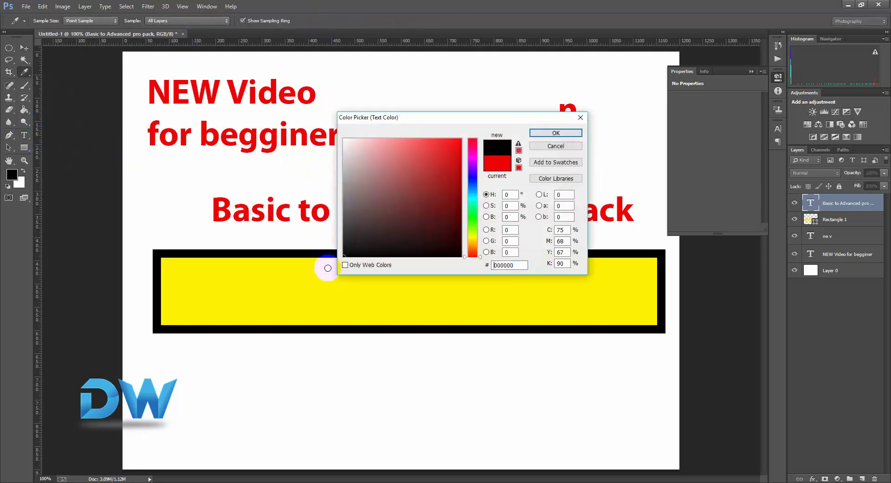
pyautogui.click(556, 133)
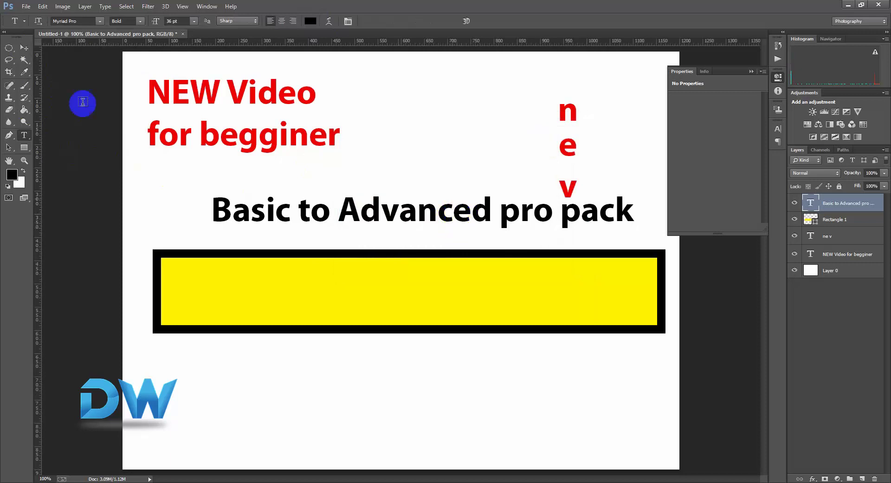
pyautogui.click(25, 48)
pyautogui.moveTo(453, 212); pyautogui.dragTo(445, 298)
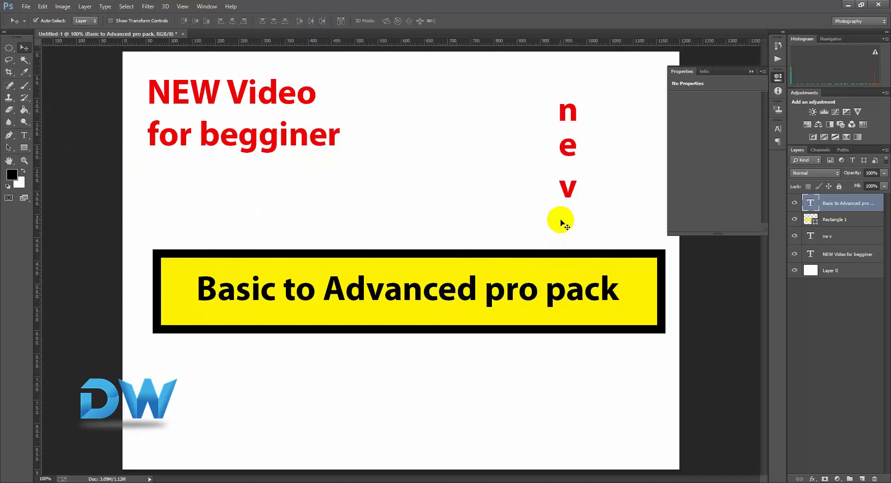
# Select and delete the vertical 'ne v' text layer.
pyautogui.click(564, 187)
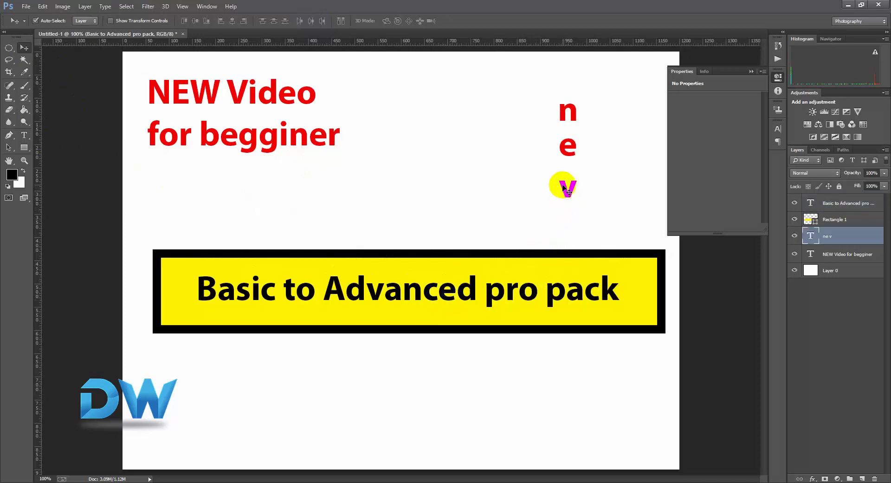
pyautogui.press('Delete')
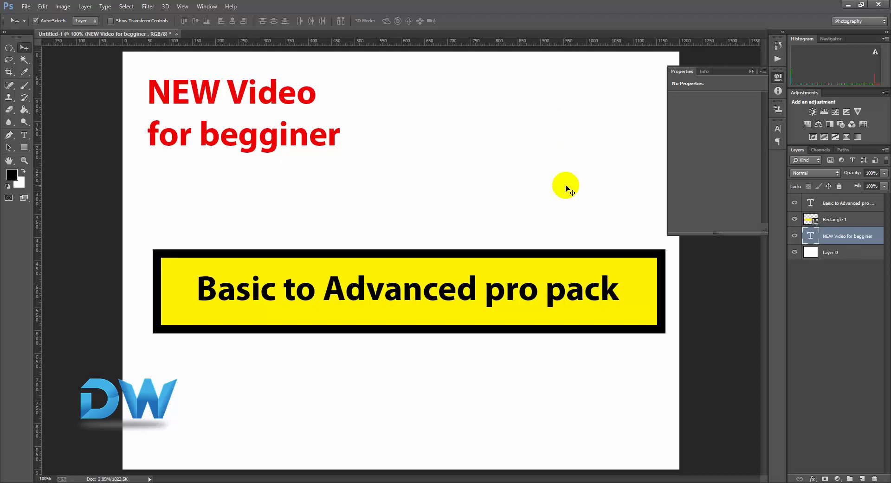